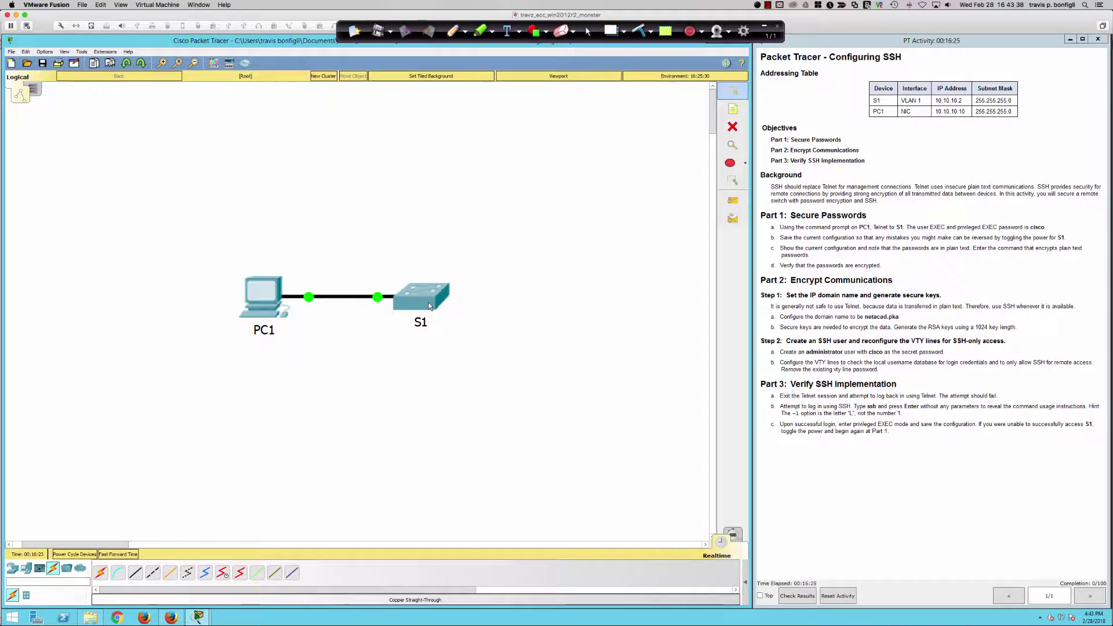
# - Try twice to reach switch S1's CLI, dismissing the locked-interface warning each time
pyautogui.click(429, 303)
pyautogui.click(505, 212)
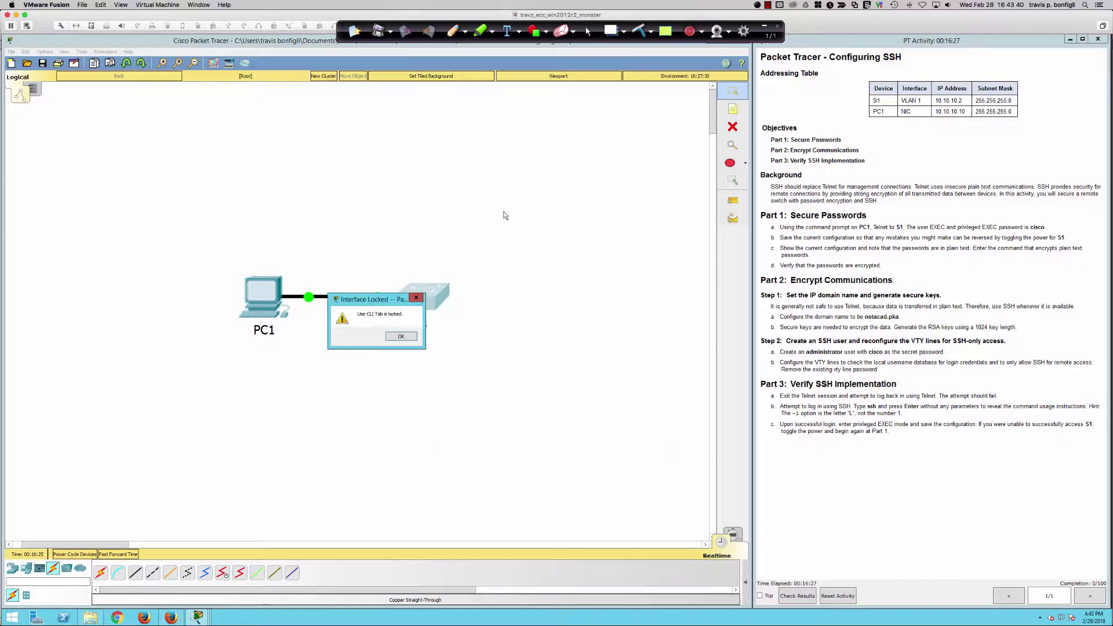
pyautogui.click(407, 339)
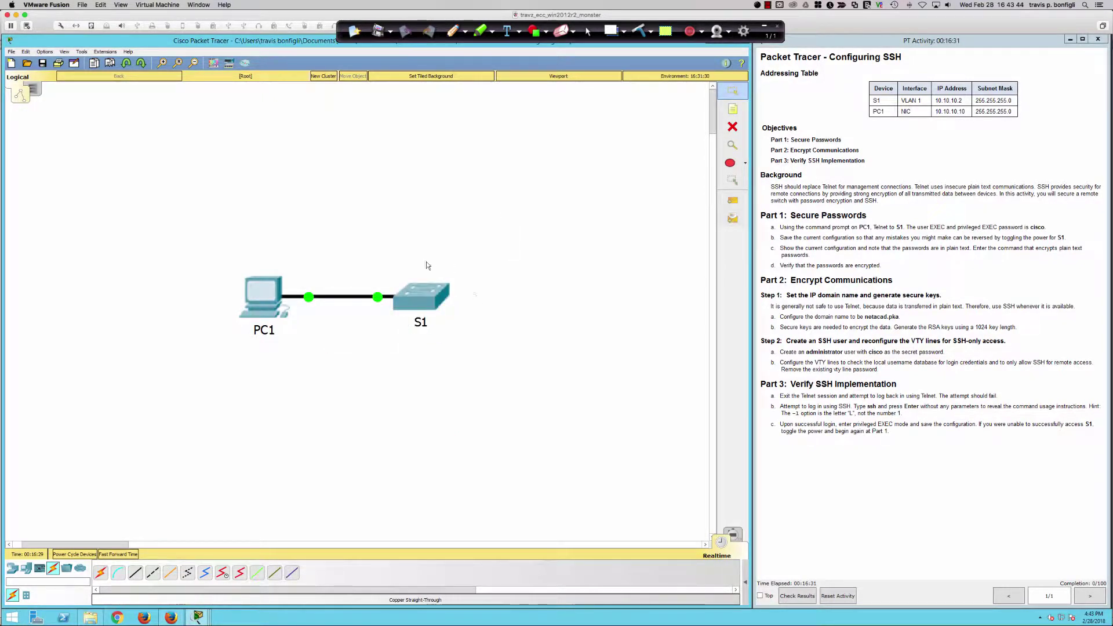
pyautogui.click(421, 297)
pyautogui.click(507, 210)
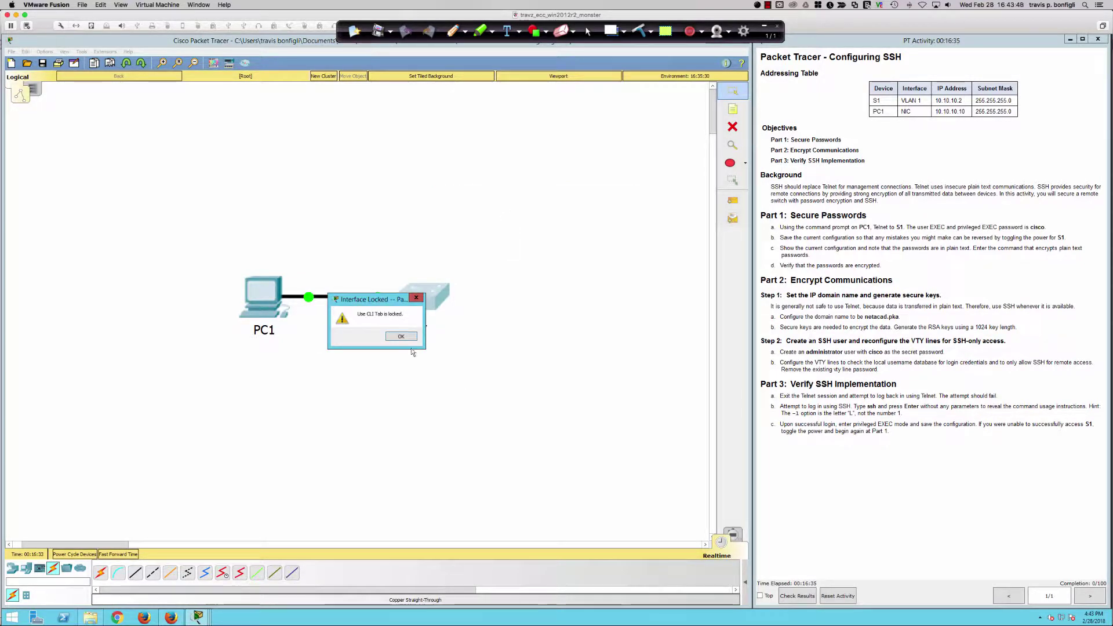
pyautogui.click(402, 337)
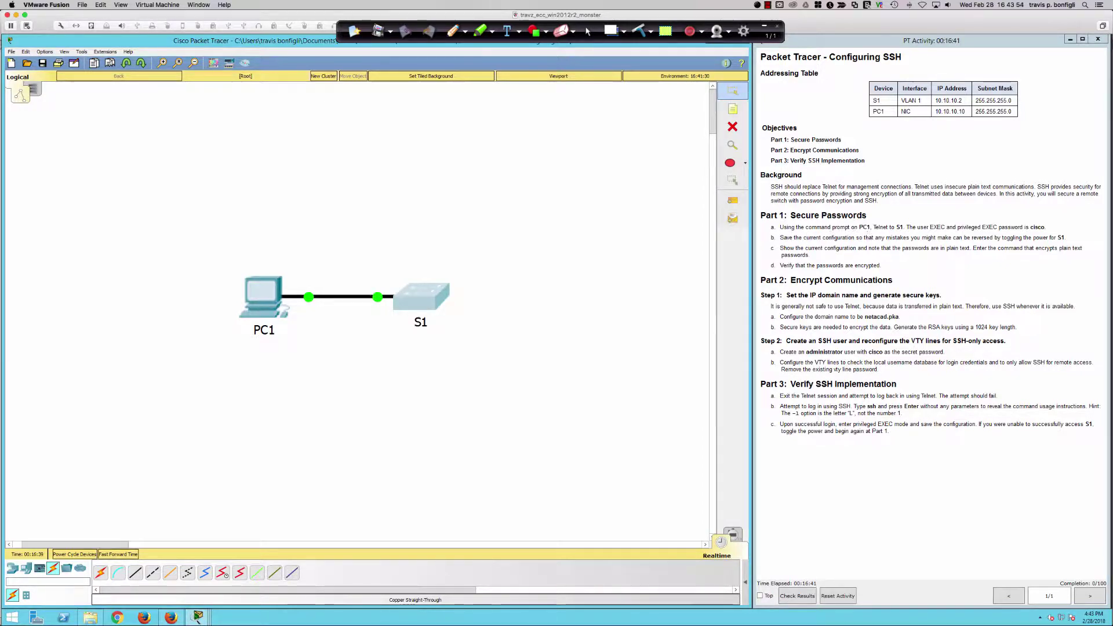
# - Open the Command Prompt from PC1's Desktop, closing the Terminal panel first
pyautogui.click(264, 298)
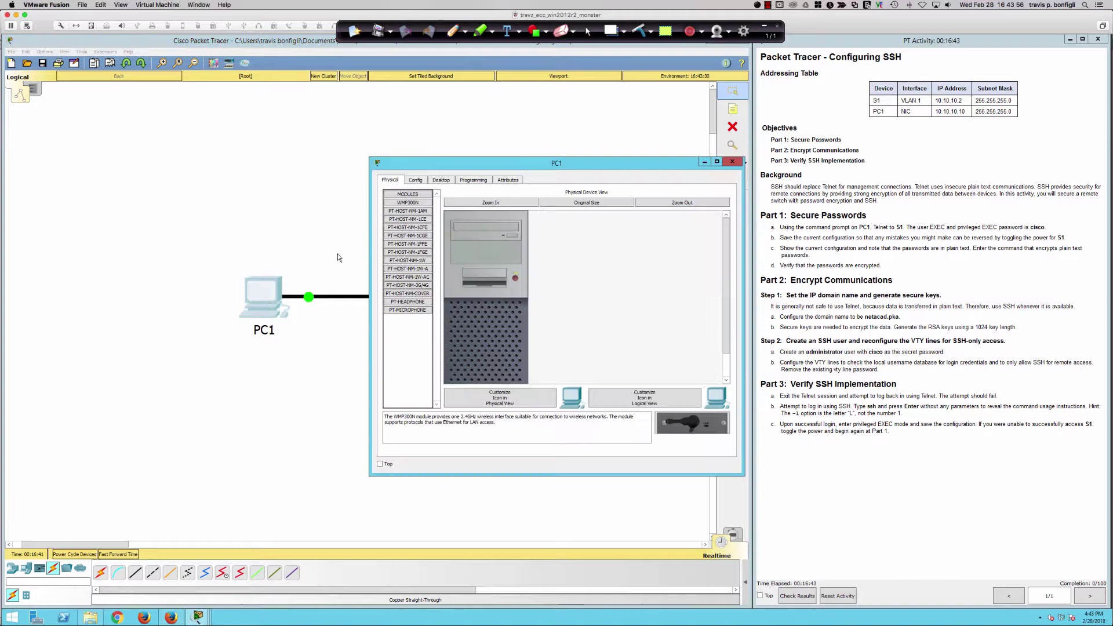
pyautogui.moveTo(473, 163); pyautogui.dragTo(293, 286)
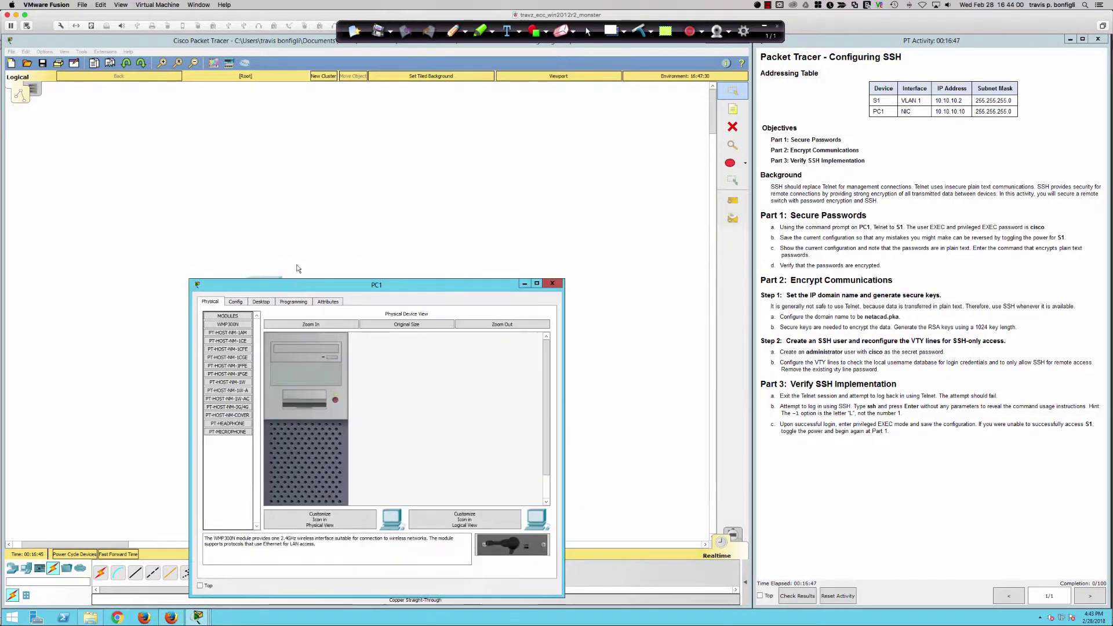
pyautogui.click(269, 303)
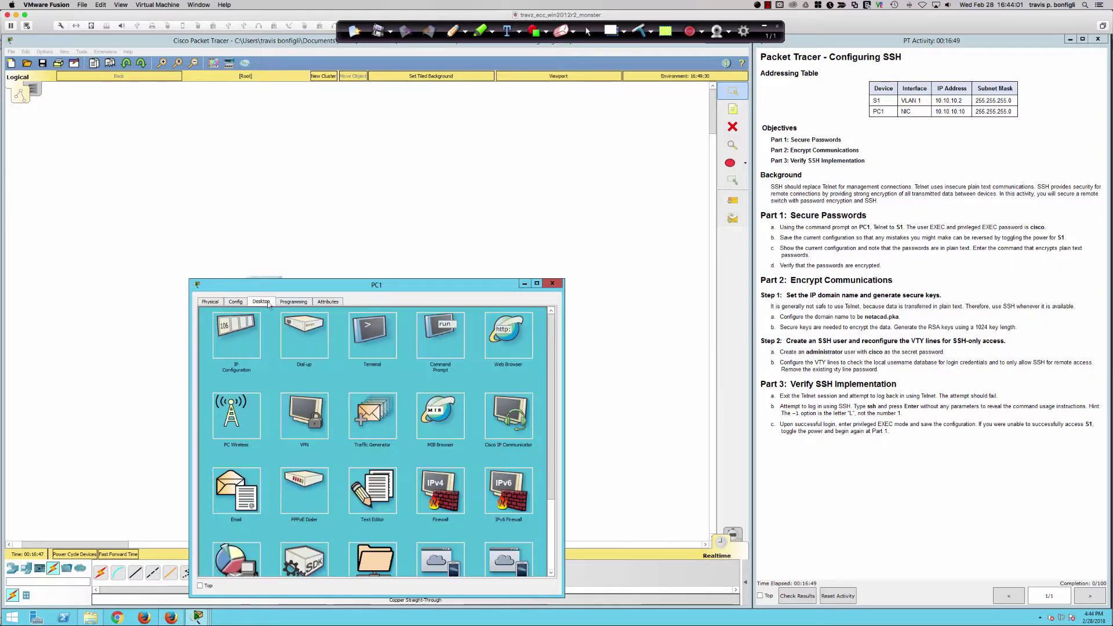
pyautogui.click(382, 326)
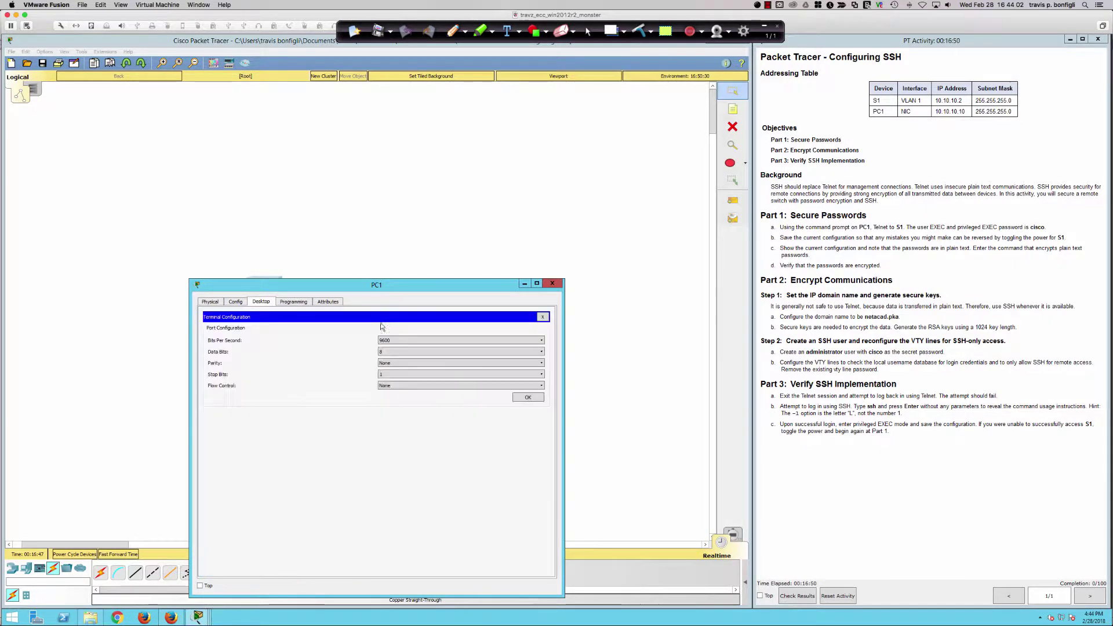
pyautogui.click(543, 316)
pyautogui.click(444, 326)
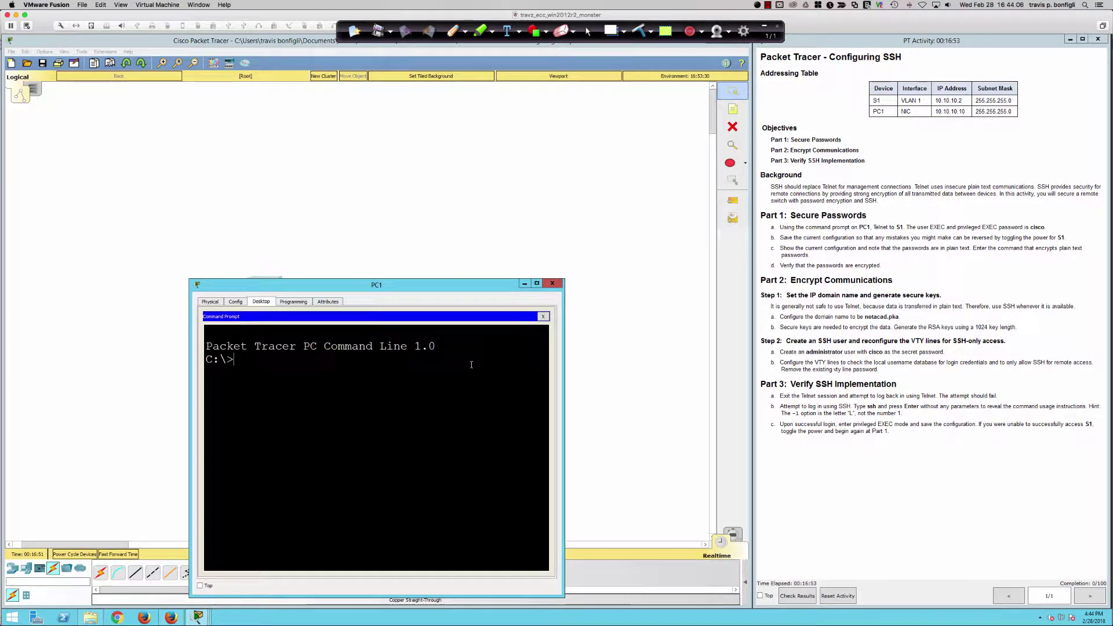
# - Try ssh 10.10.10.2 from PC1, then erase the rejected command
pyautogui.write('ssh')
pyautogui.write('10.10.10.')
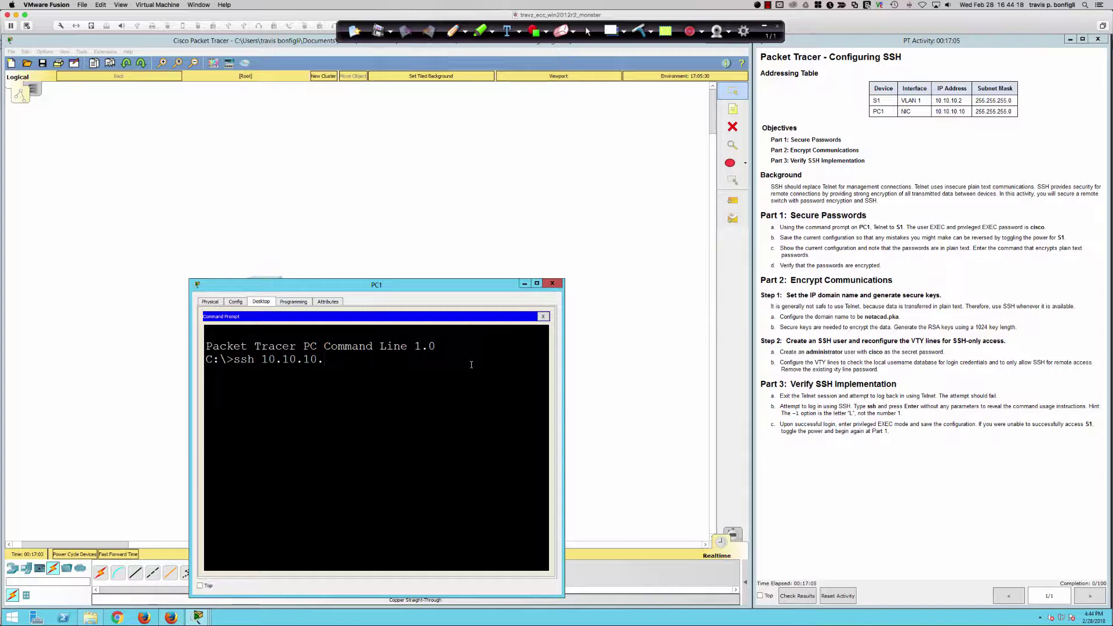
pyautogui.write('2')
pyautogui.press('Return')
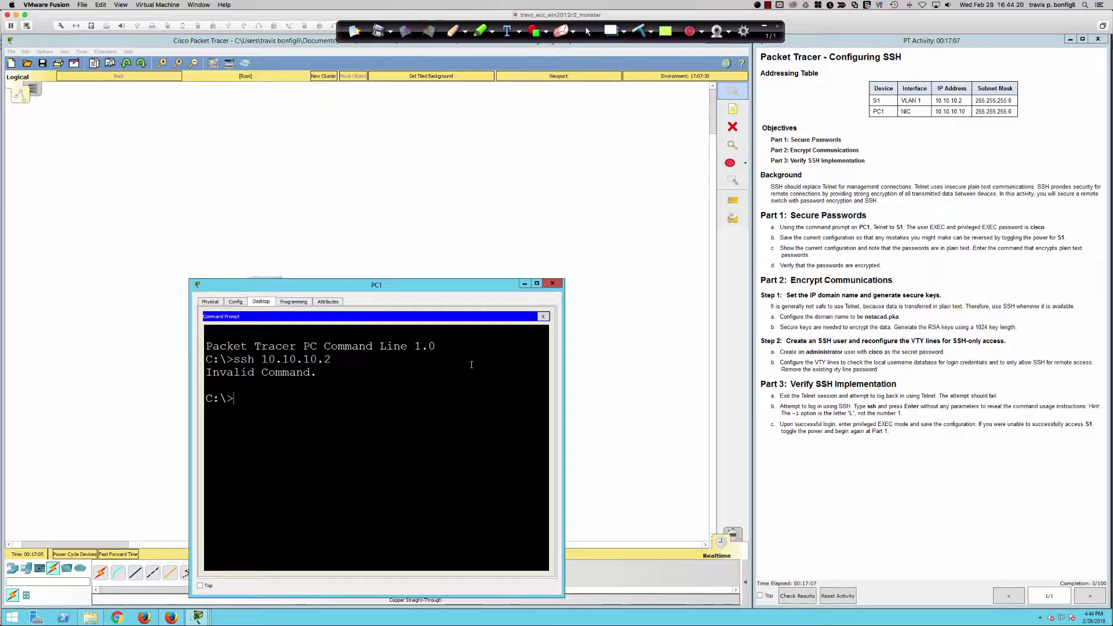
pyautogui.press('Up')
pyautogui.press('Right')
pyautogui.press('Right')
pyautogui.write('-l')
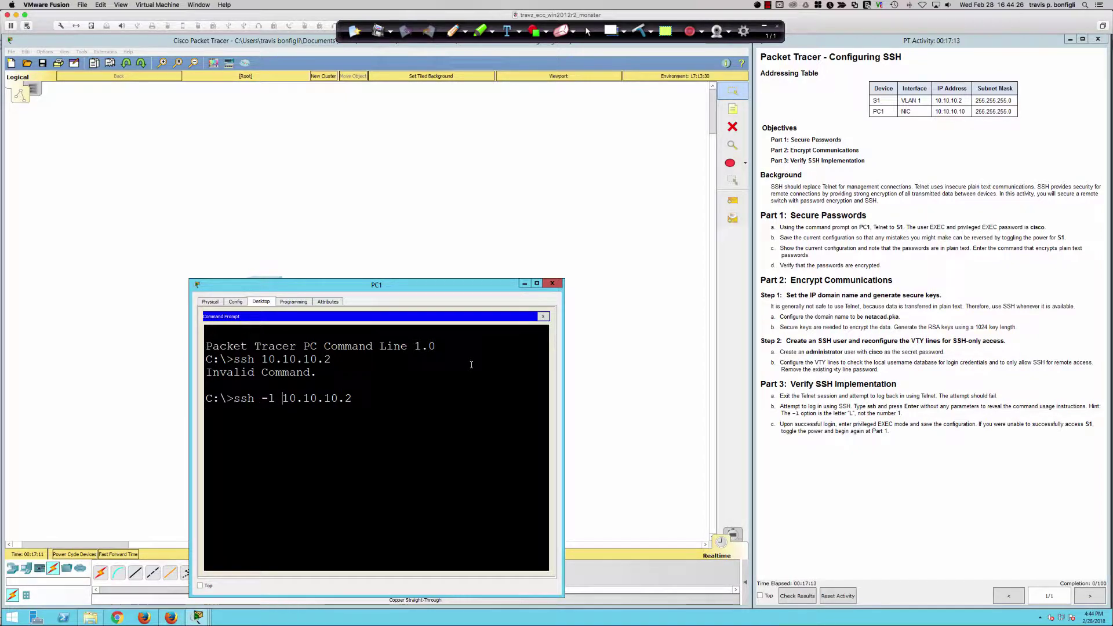
pyautogui.press('BackSpace')
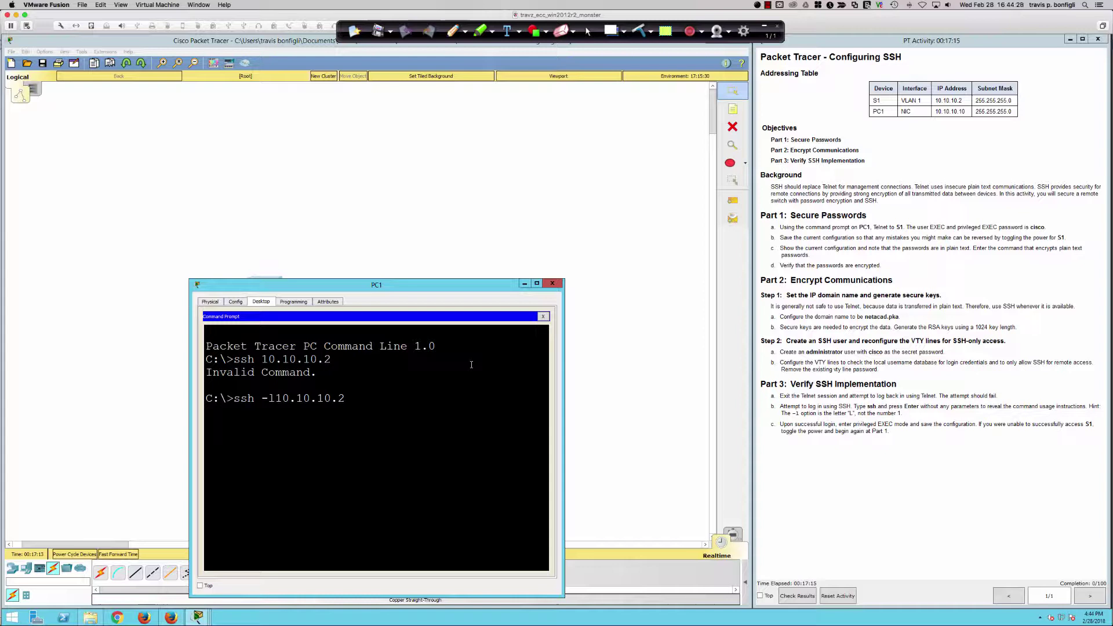
pyautogui.press('BackSpace')
pyautogui.press('BackSpace')
pyautogui.press('BackSpace')
pyautogui.press('BackSpace')
pyautogui.press('BackSpace')
pyautogui.press('BackSpace')
pyautogui.press('BackSpace')
pyautogui.press('BackSpace')
pyautogui.press('BackSpace')
pyautogui.press('BackSpace')
pyautogui.press('BackSpace')
pyautogui.press('BackSpace')
pyautogui.press('BackSpace')
pyautogui.press('BackSpace')
pyautogui.press('BackSpace')
pyautogui.press('BackSpace')
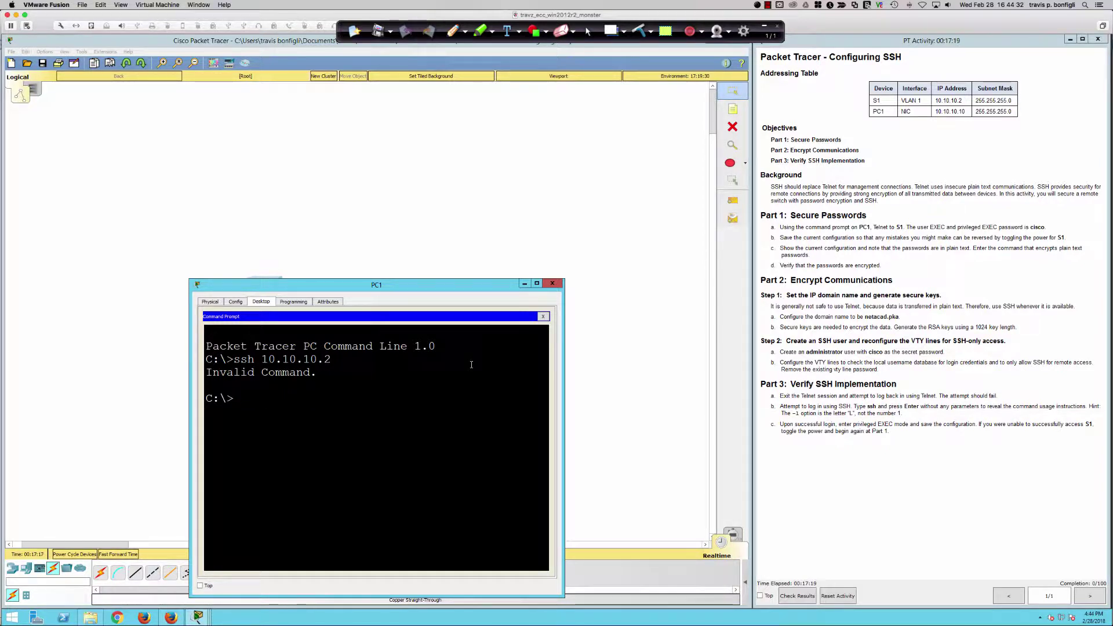
# - Telnet to S1 at 10.10.10.2 and log in with the VTY password
pyautogui.write('telnet 10.10.10.2')
pyautogui.press('Return')
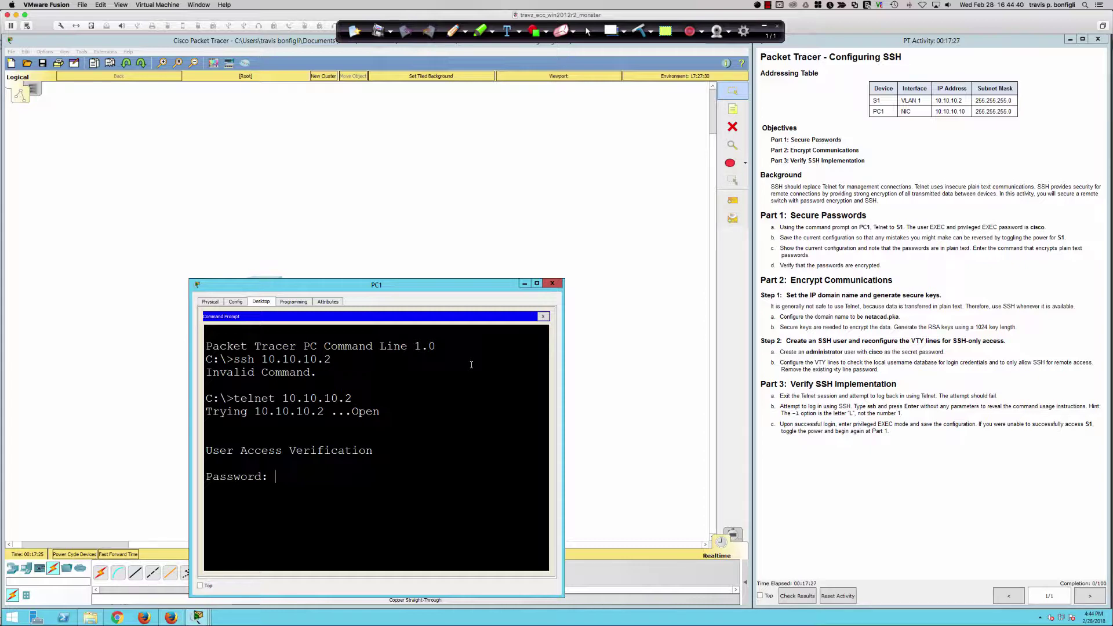
pyautogui.press('Return')
pyautogui.press('Return')
pyautogui.press('Return')
pyautogui.press('Return')
# - Enter privileged mode on S1 with enable and its password
pyautogui.write('en')
pyautogui.press('Tab')
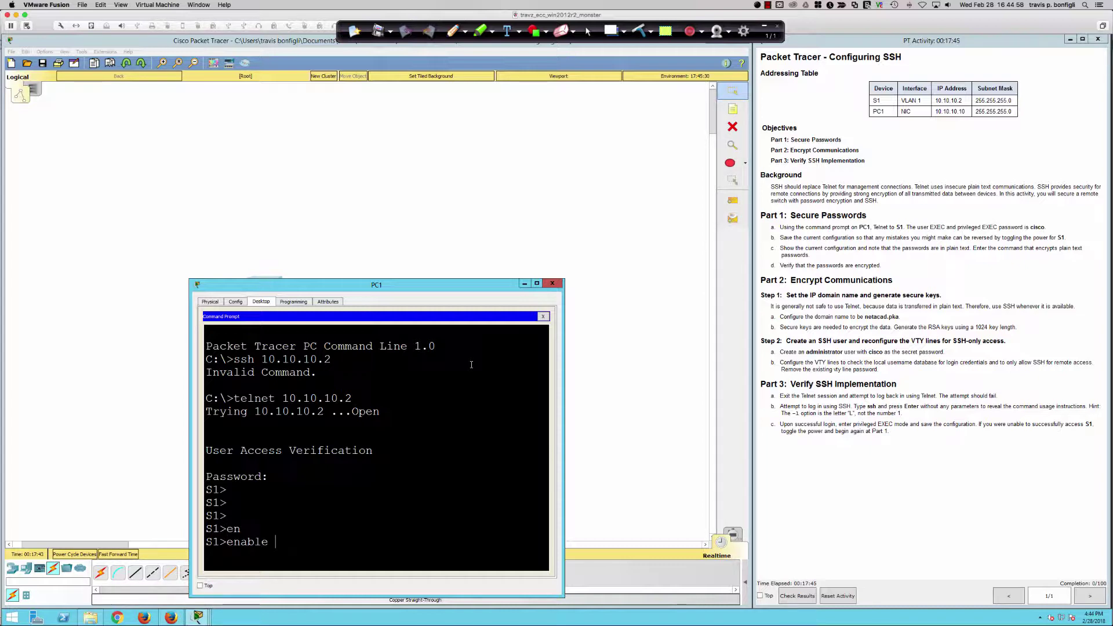
pyautogui.press('Return')
pyautogui.write('cisco')
pyautogui.press('Return')
# - Save the config with wri mem and copy running-config startup-config, keeping the default filename
pyautogui.press('Return')
pyautogui.press('Return')
pyautogui.press('Return')
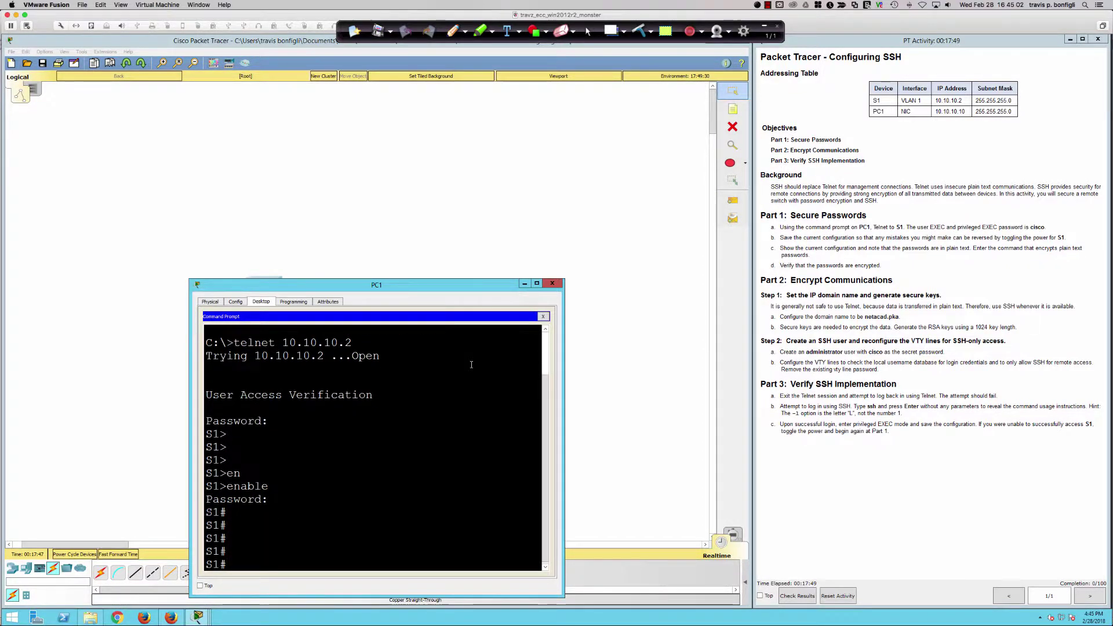
pyautogui.write('wri mem')
pyautogui.press('Return')
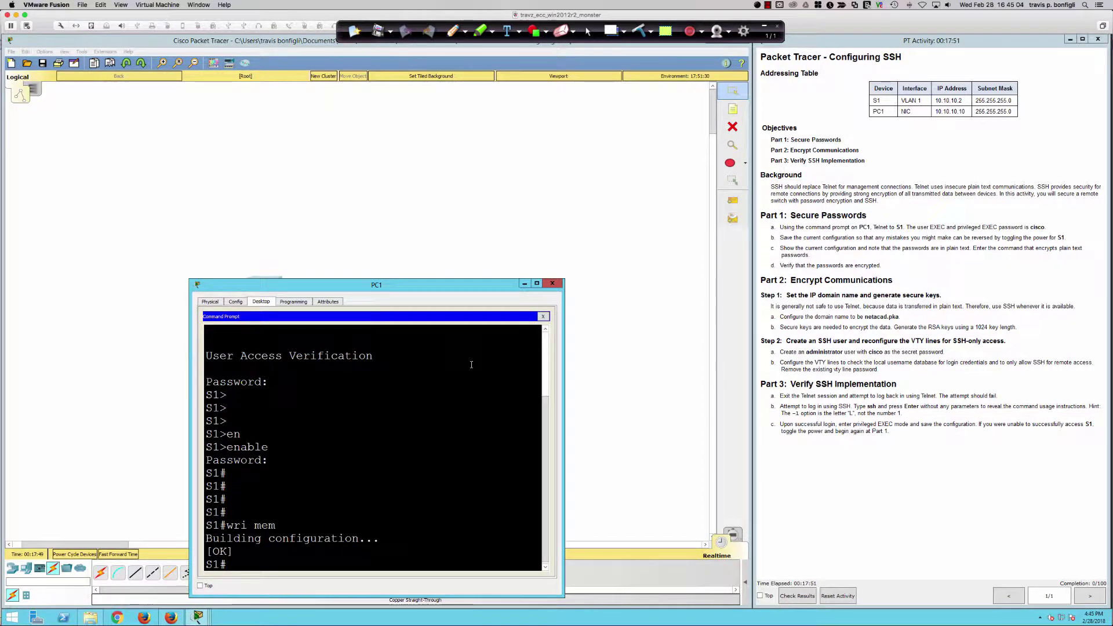
pyautogui.press('Return')
pyautogui.press('Return')
pyautogui.press('Return')
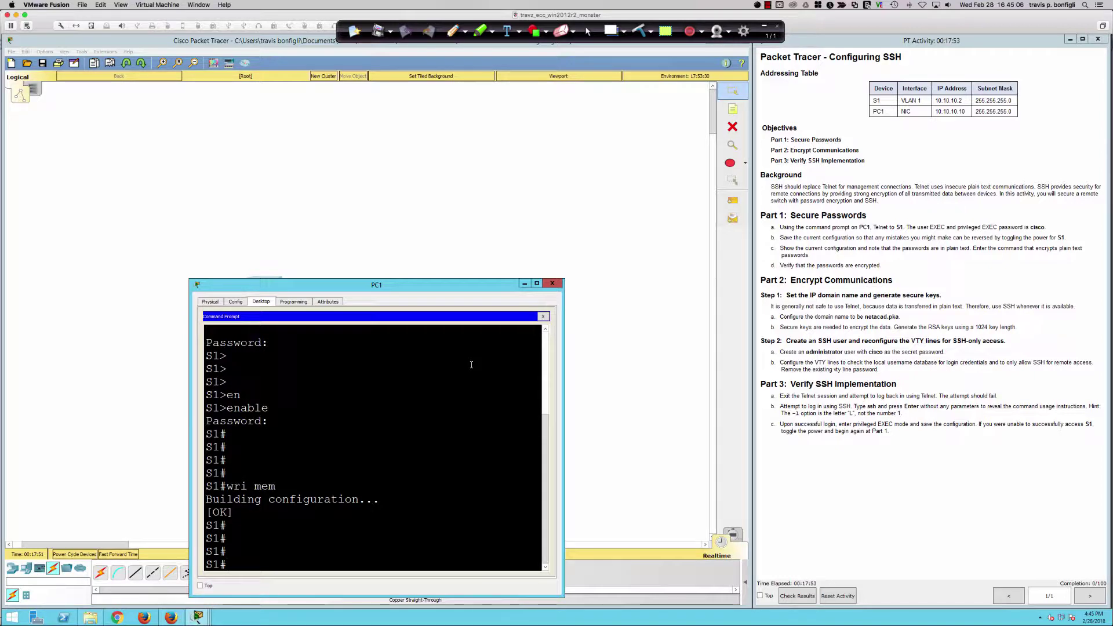
pyautogui.write('copyr')
pyautogui.press('BackSpace')
pyautogui.write('run')
pyautogui.press('Tab')
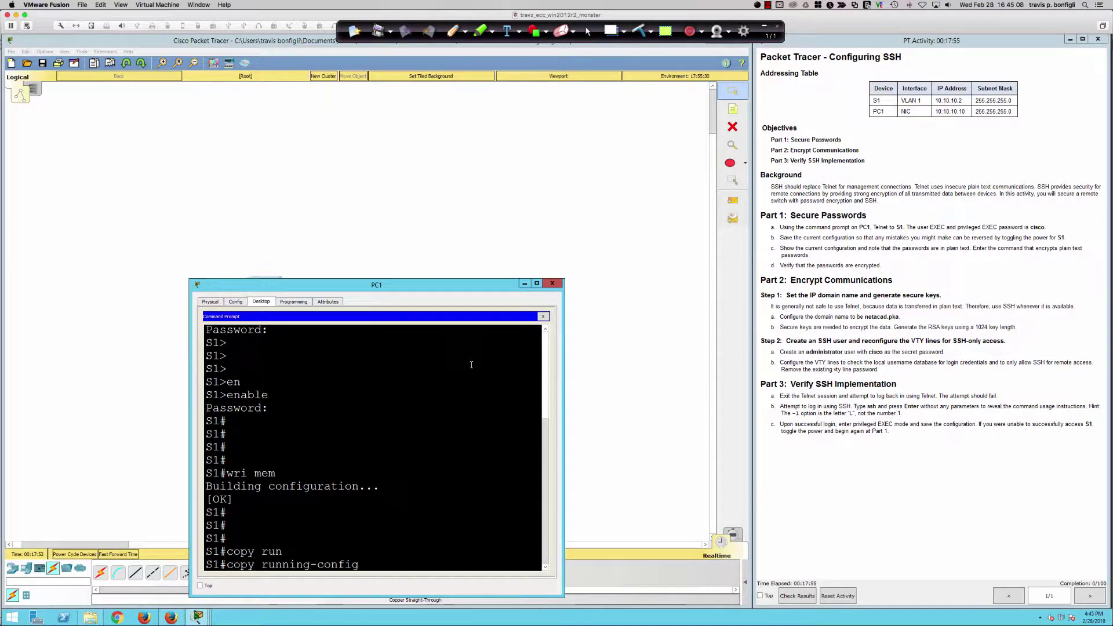
pyautogui.write('st')
pyautogui.press('Tab')
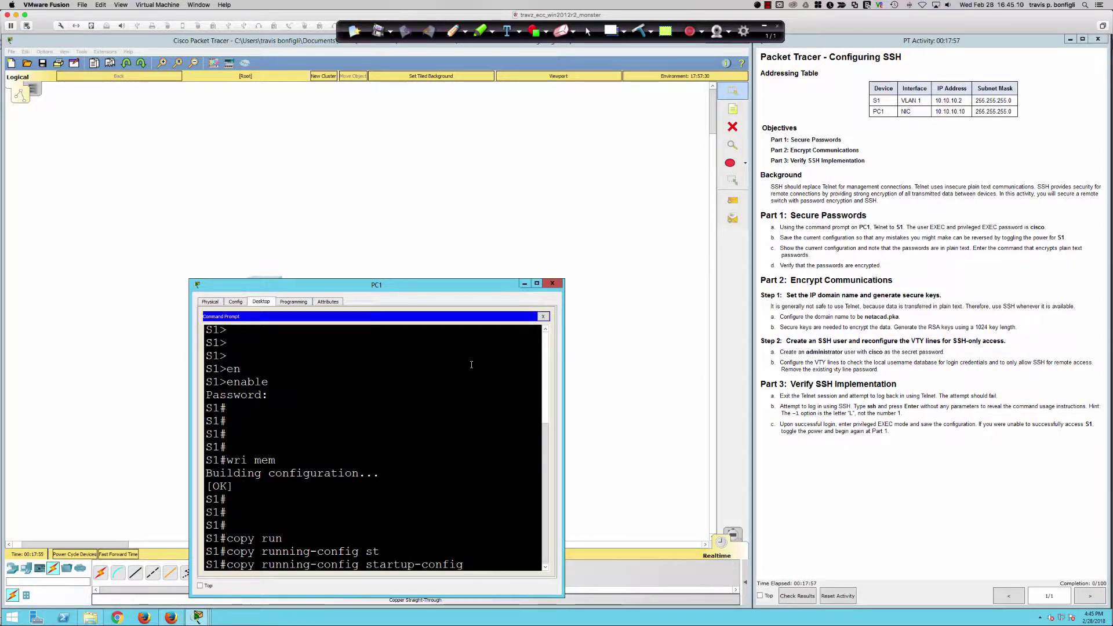
pyautogui.press('Return')
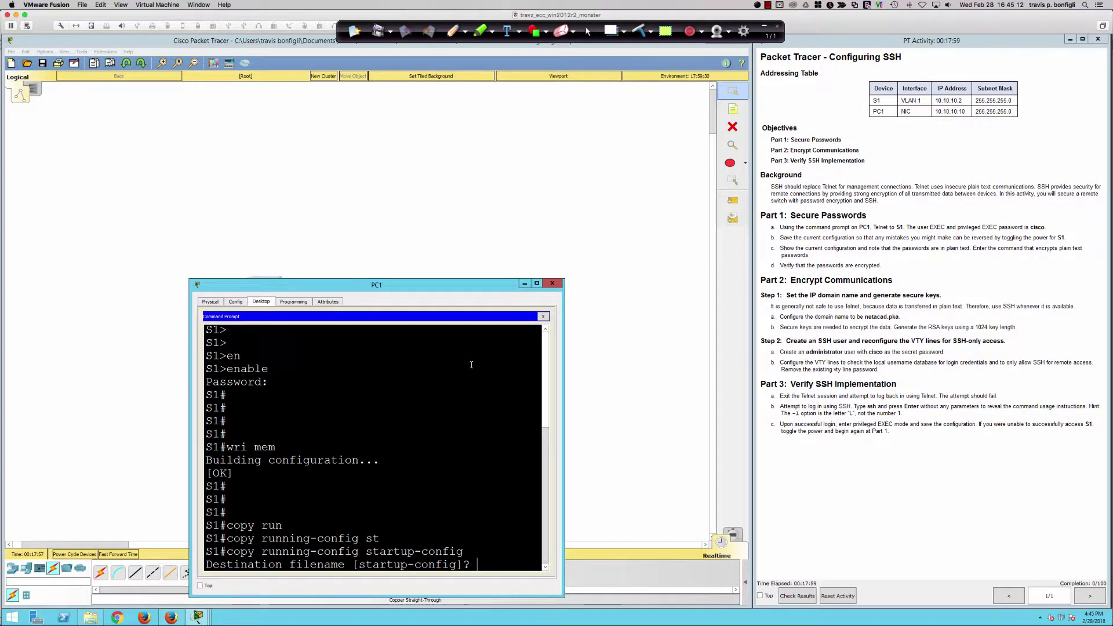
pyautogui.press('Return')
pyautogui.press('Return')
pyautogui.press('Return')
pyautogui.press('Return')
pyautogui.press('Return')
pyautogui.press('Return')
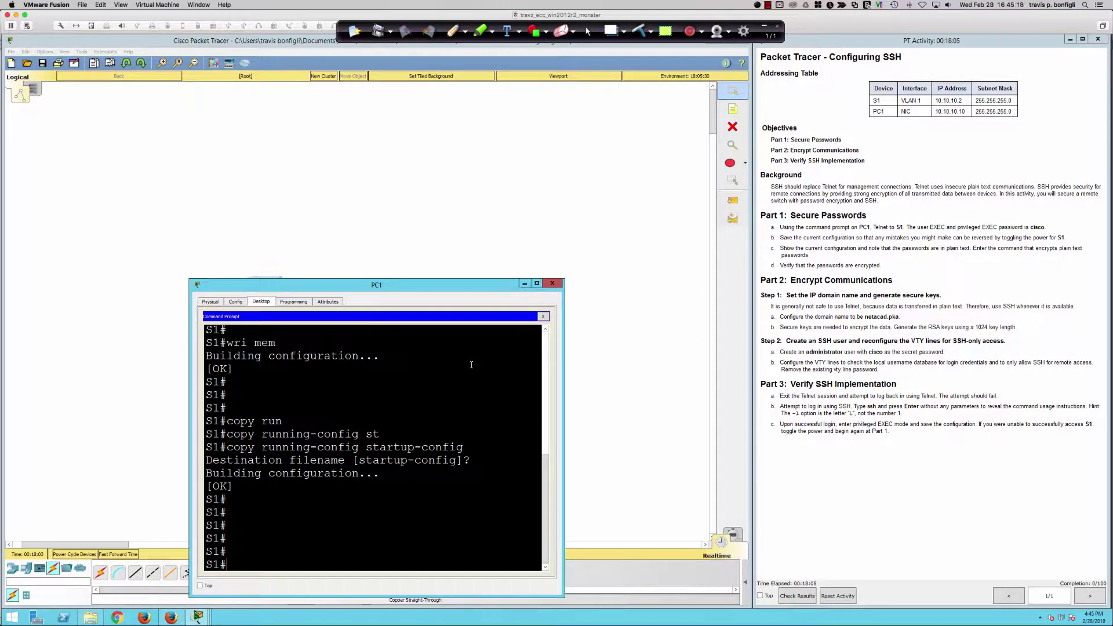
# - List S1's running config with sh run and highlight the plain-text enable password
pyautogui.write('sh run')
pyautogui.press('Return')
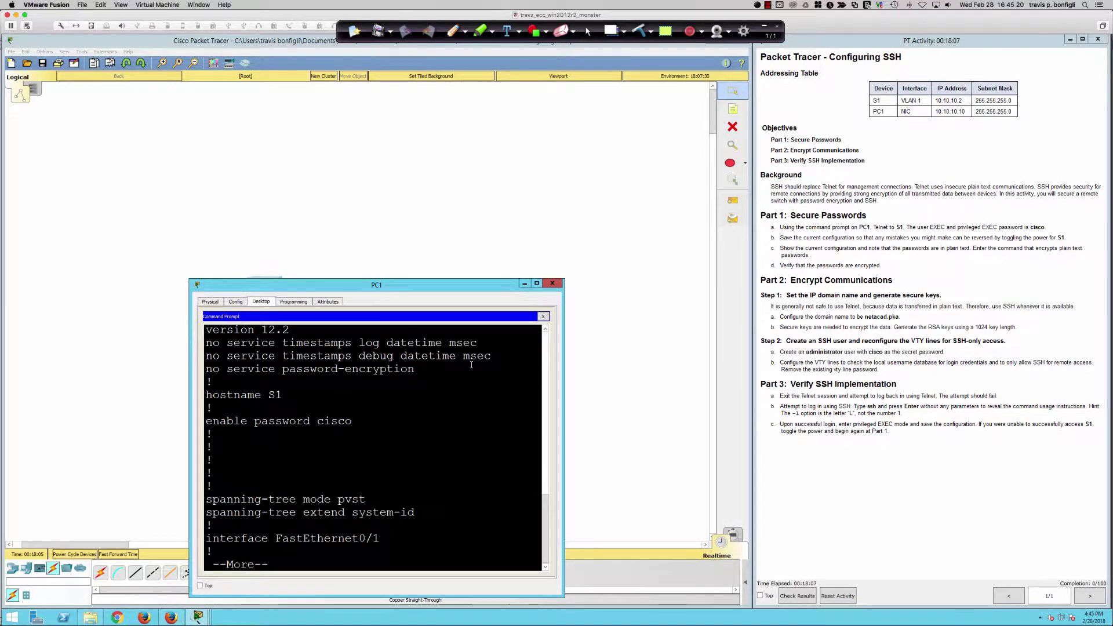
pyautogui.press('Return')
pyautogui.press('Return')
pyautogui.press('Return')
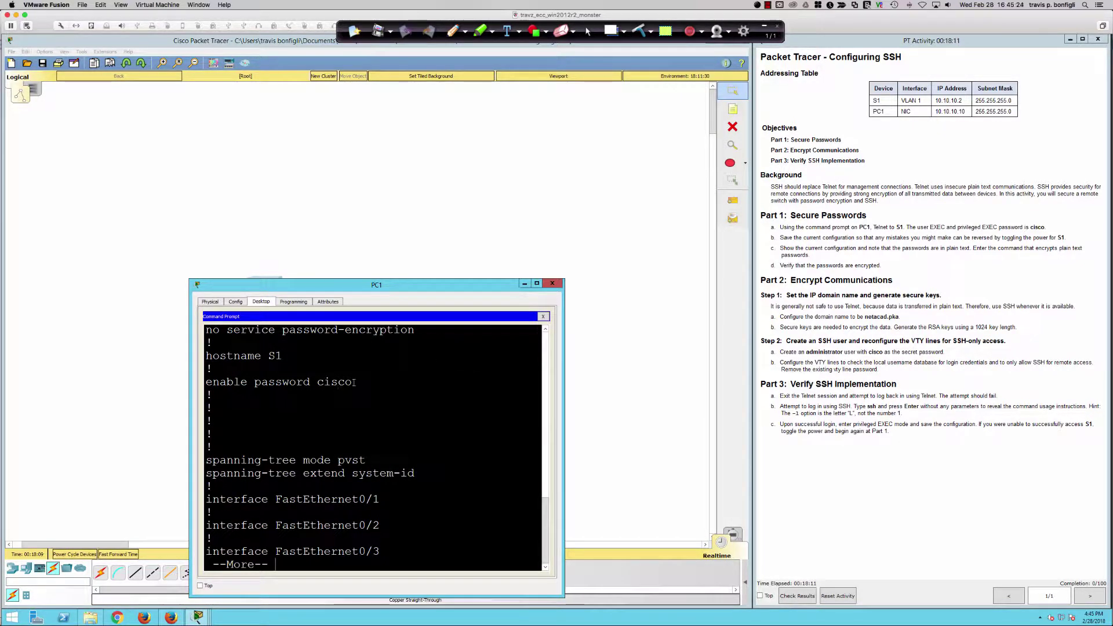
pyautogui.moveTo(352, 381); pyautogui.dragTo(307, 382)
pyautogui.click(372, 383)
pyautogui.press('Return')
pyautogui.press('Return')
pyautogui.press('Return')
pyautogui.press('Return')
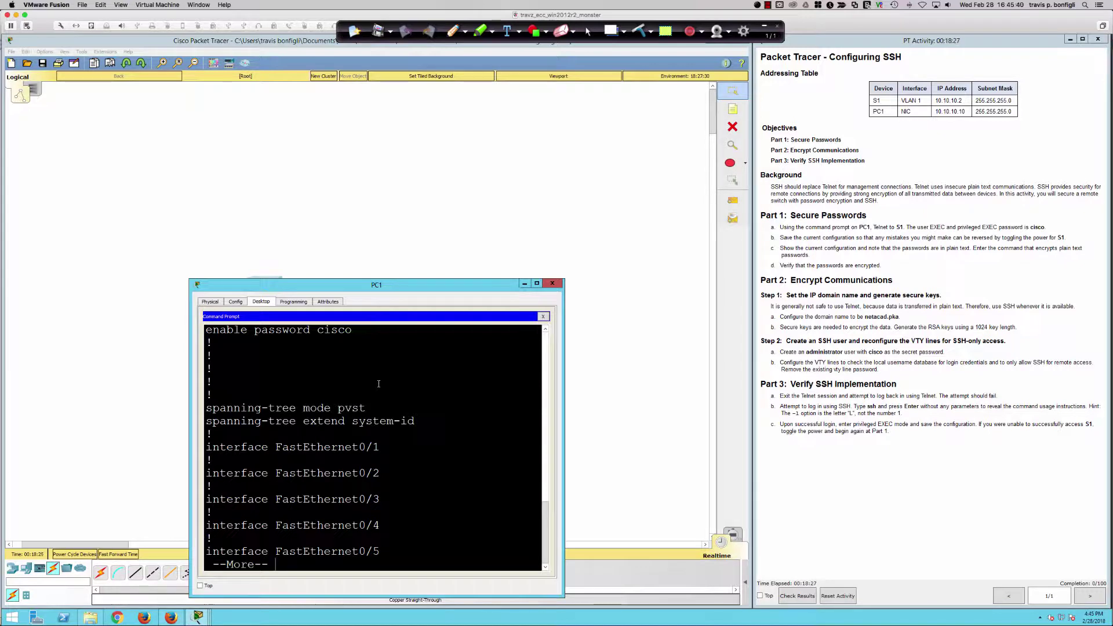
# - Quit the listing, enter conf t, and apply service password-encryption
pyautogui.write('q')
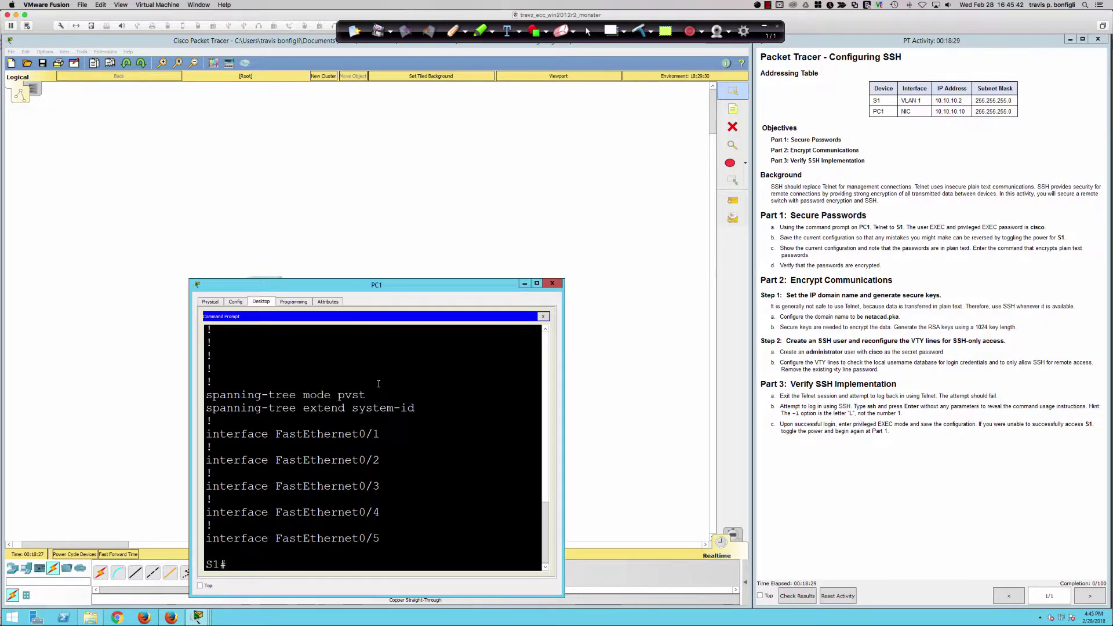
pyautogui.write('conf t')
pyautogui.press('Return')
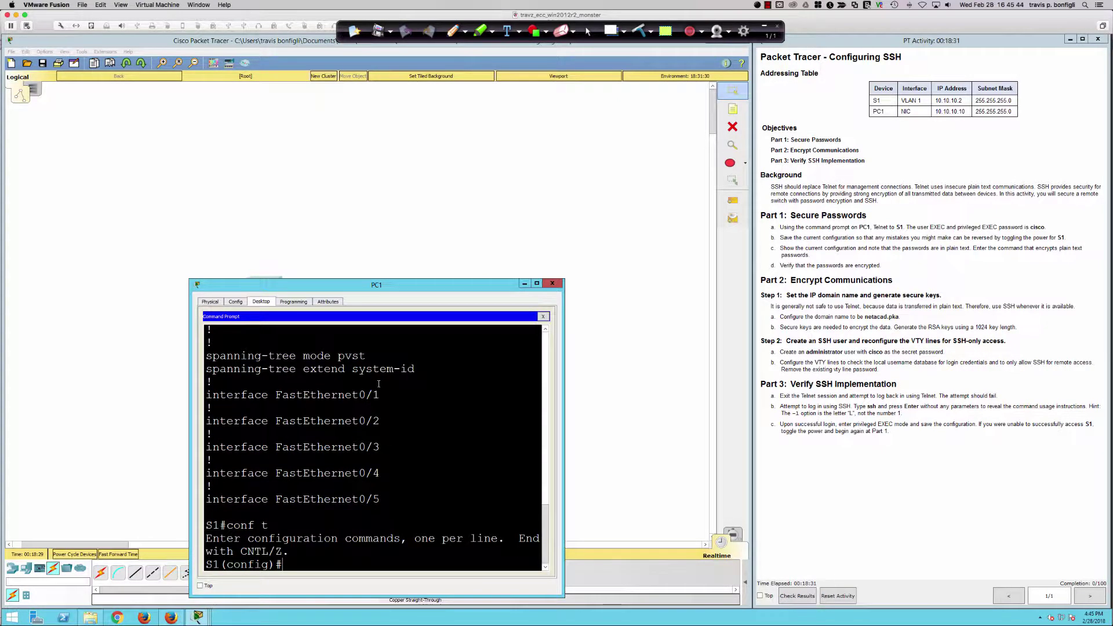
pyautogui.press('Return')
pyautogui.press('Return')
pyautogui.press('Return')
pyautogui.press('Return')
pyautogui.write('ser')
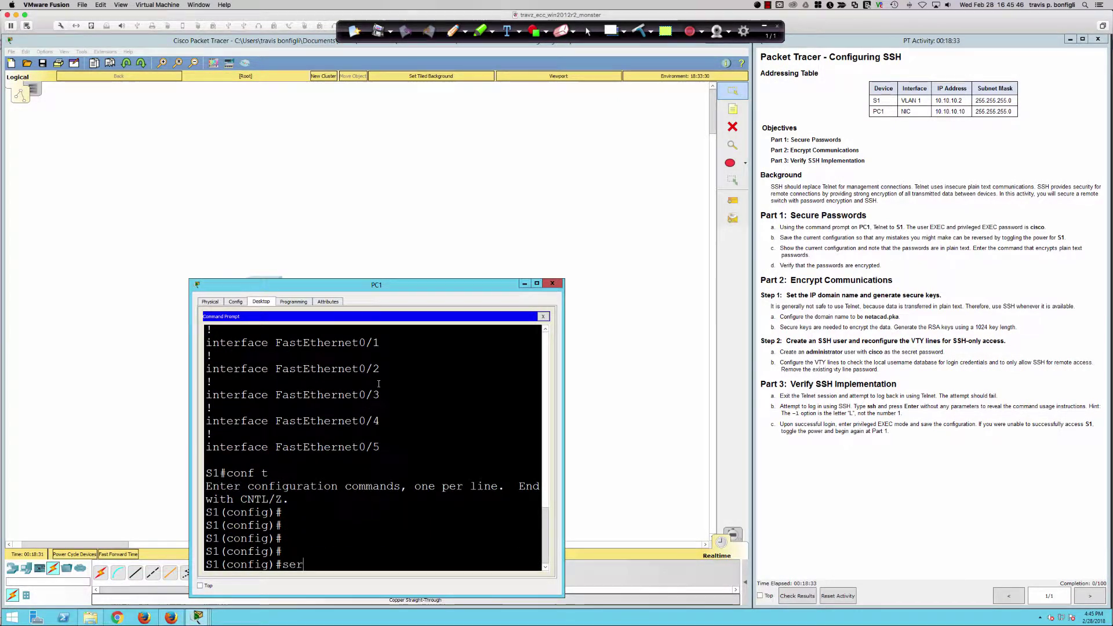
pyautogui.press('Tab')
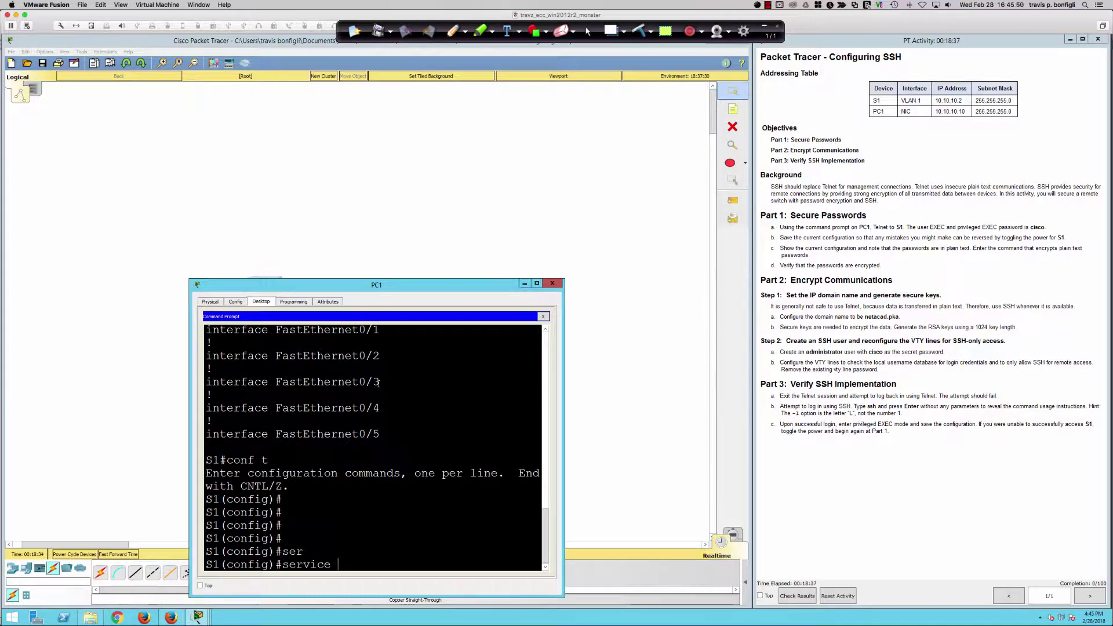
pyautogui.write('pas')
pyautogui.press('Tab')
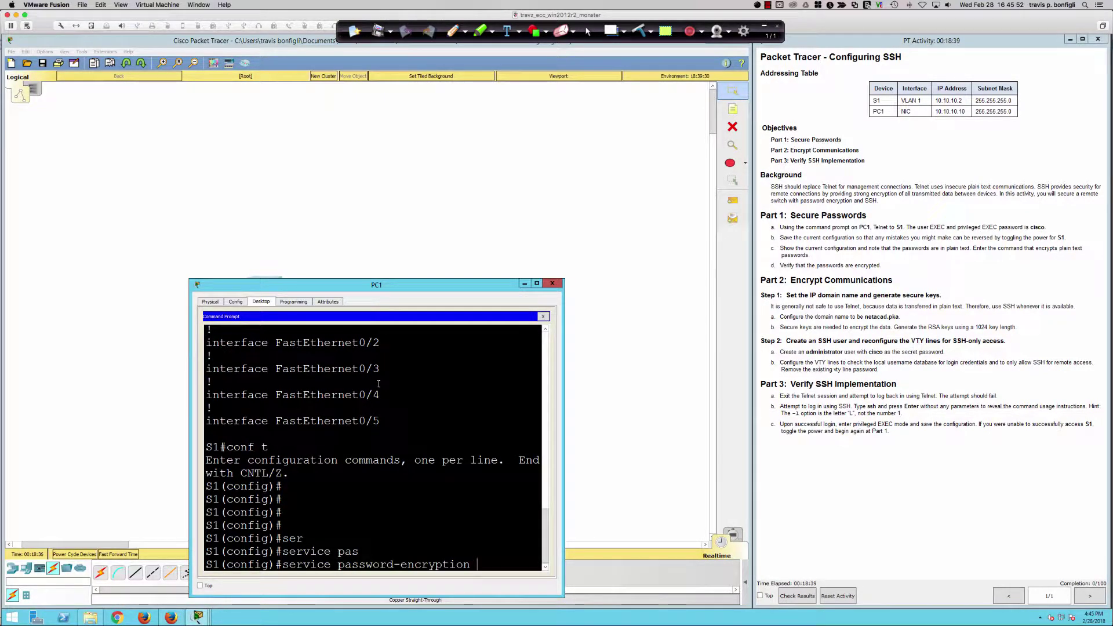
pyautogui.press('Return')
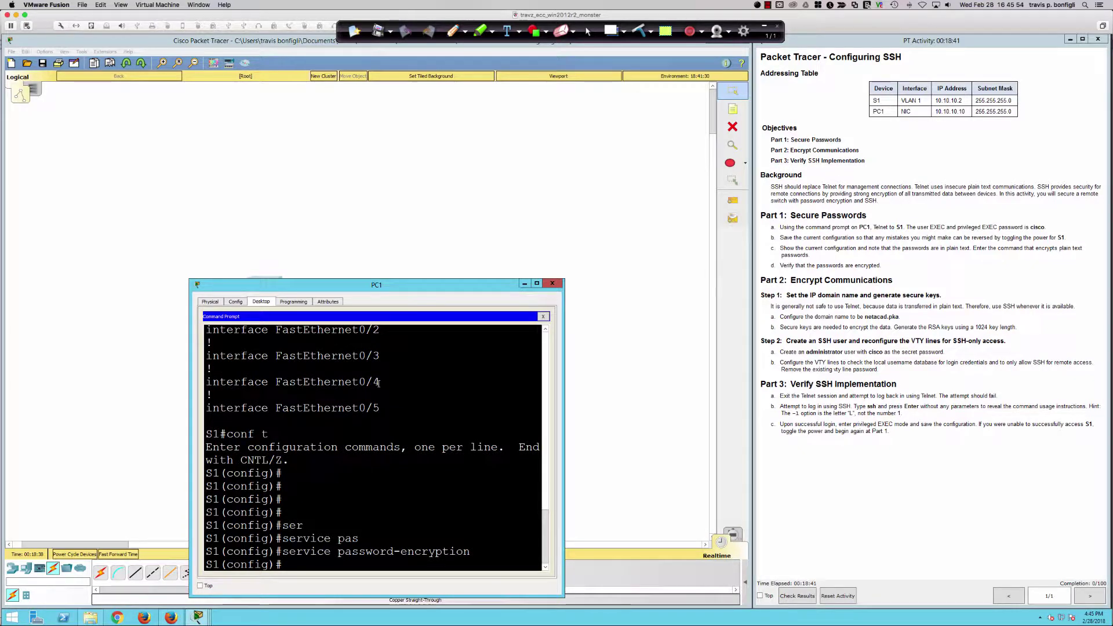
pyautogui.press('Return')
pyautogui.press('Return')
pyautogui.press('Return')
pyautogui.press('Return')
pyautogui.press('Return')
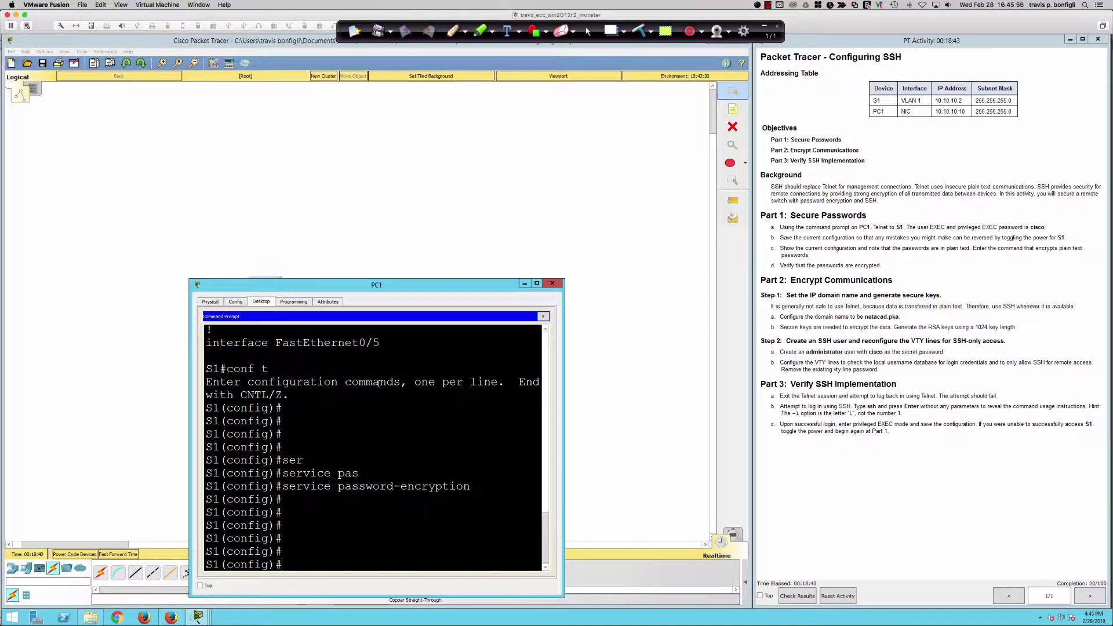
# - Run do sh ru, highlight the type-7 enable password hash, page through, then quit
pyautogui.write('do sh run')
pyautogui.press('Return')
pyautogui.press('Return')
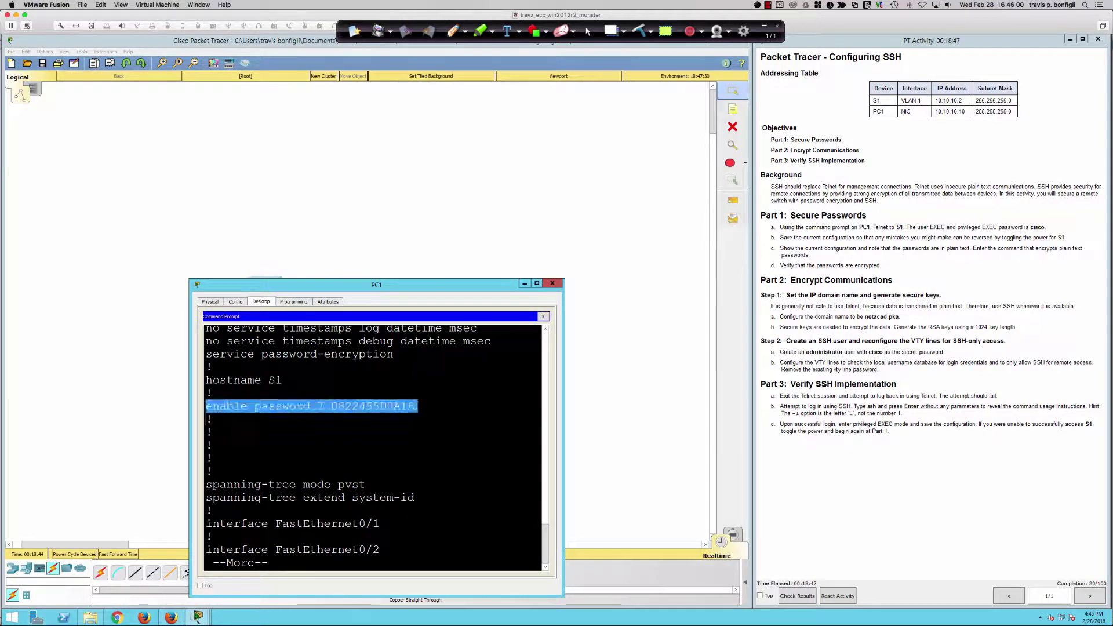
pyautogui.moveTo(207, 408); pyautogui.dragTo(418, 407)
pyautogui.click(417, 407)
pyautogui.moveTo(311, 407); pyautogui.dragTo(458, 408)
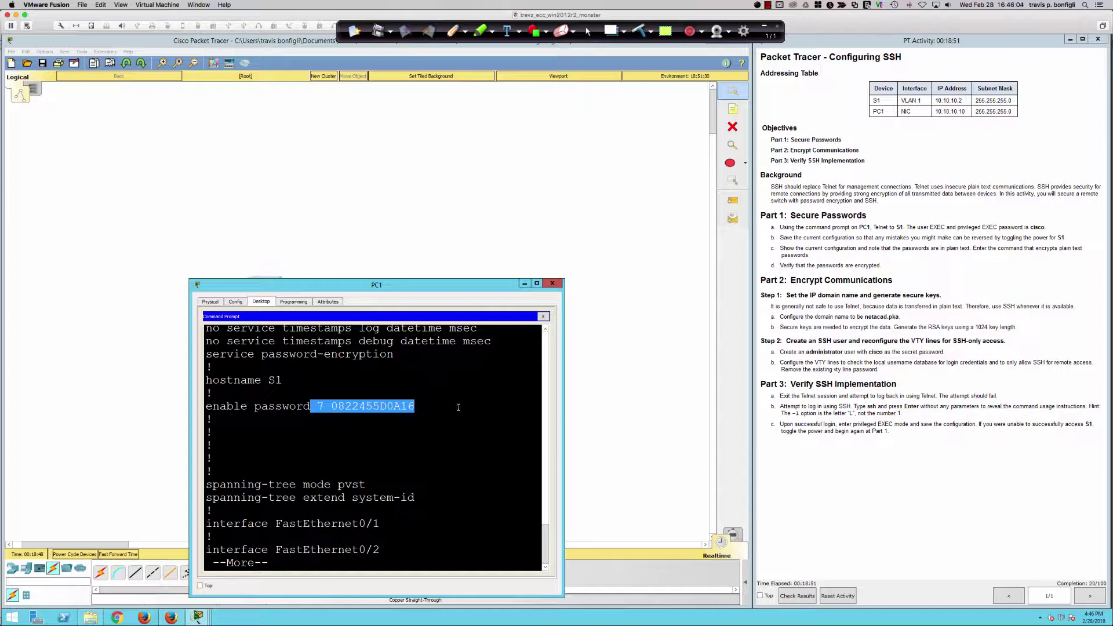
pyautogui.click(458, 407)
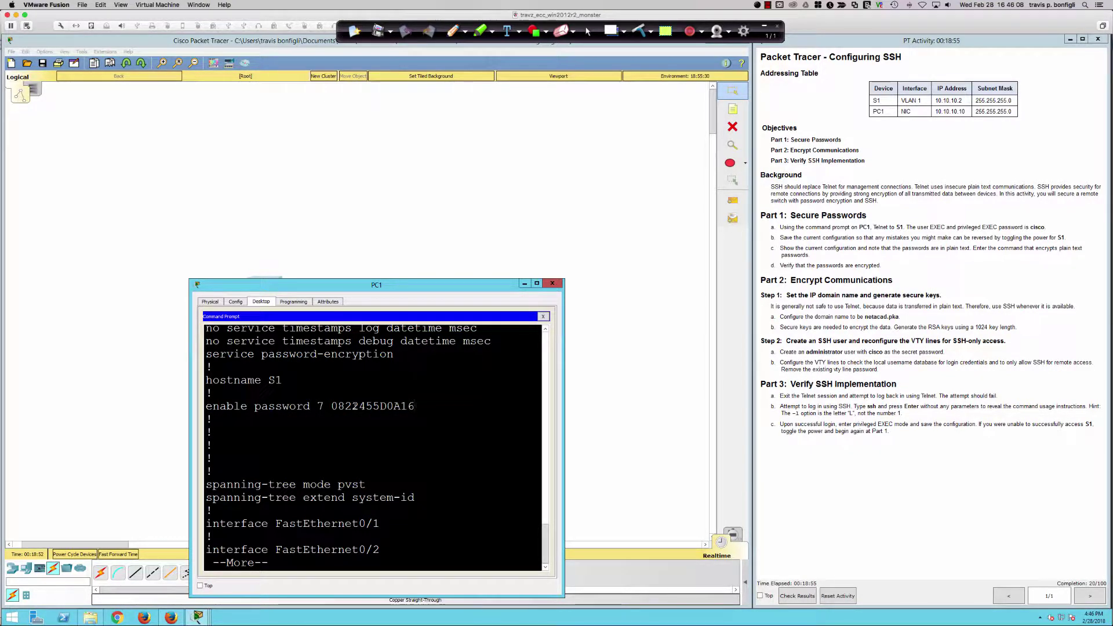
pyautogui.doubleClick(356, 407)
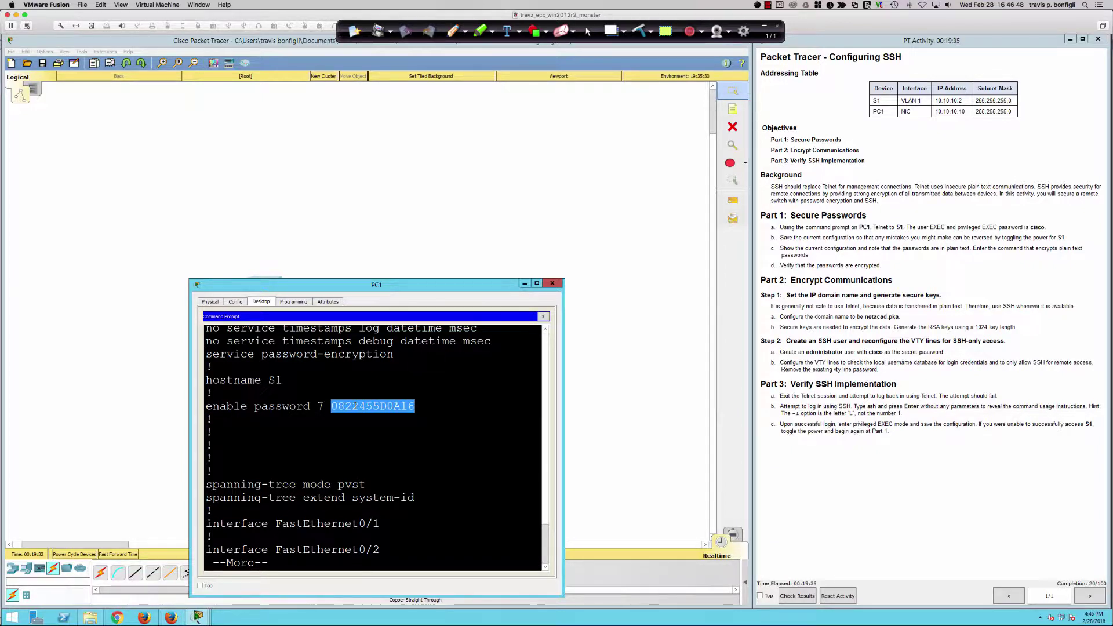
pyautogui.press('space')
pyautogui.press('space')
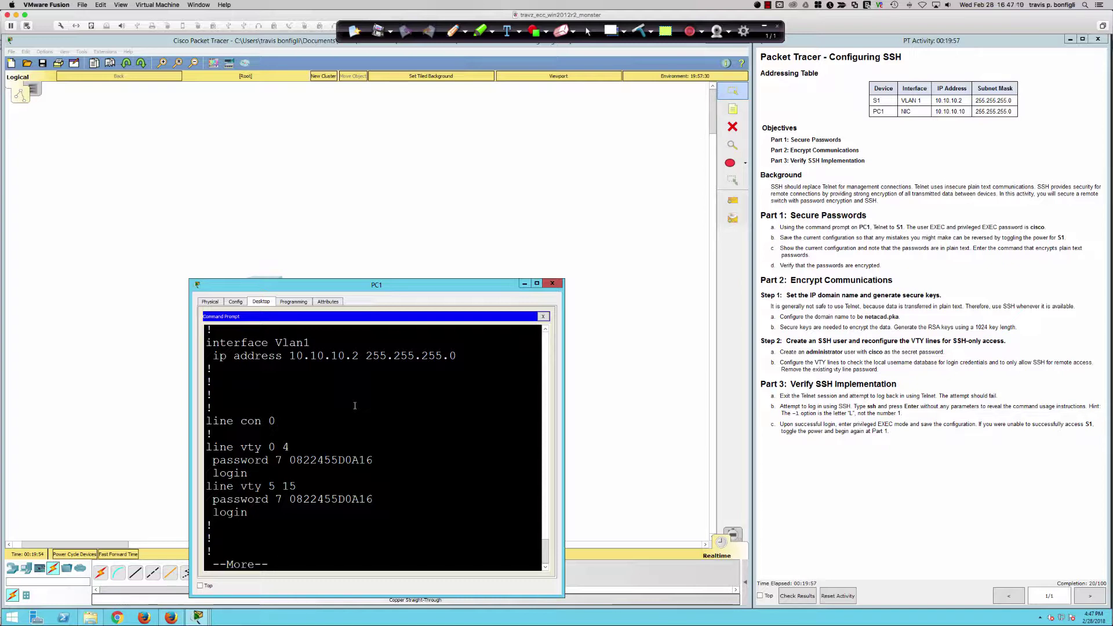
pyautogui.press('q')
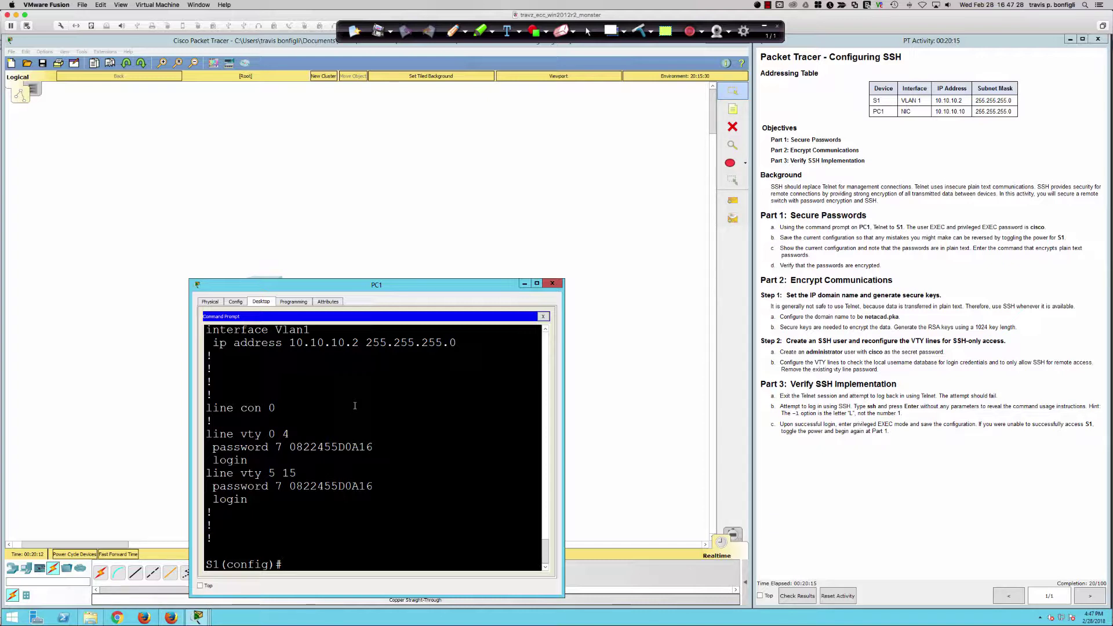
# - Enter ip domain-name netacad.pka on S1 using Tab completion
pyautogui.write('ip domain')
pyautogui.press('Tab')
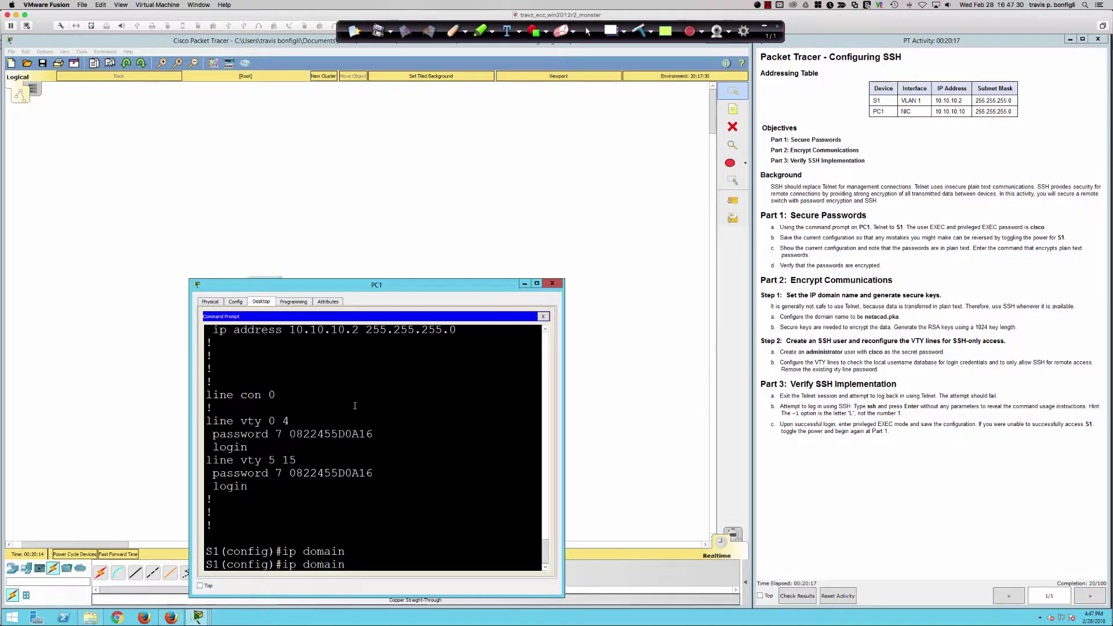
pyautogui.write('-n')
pyautogui.press('Tab')
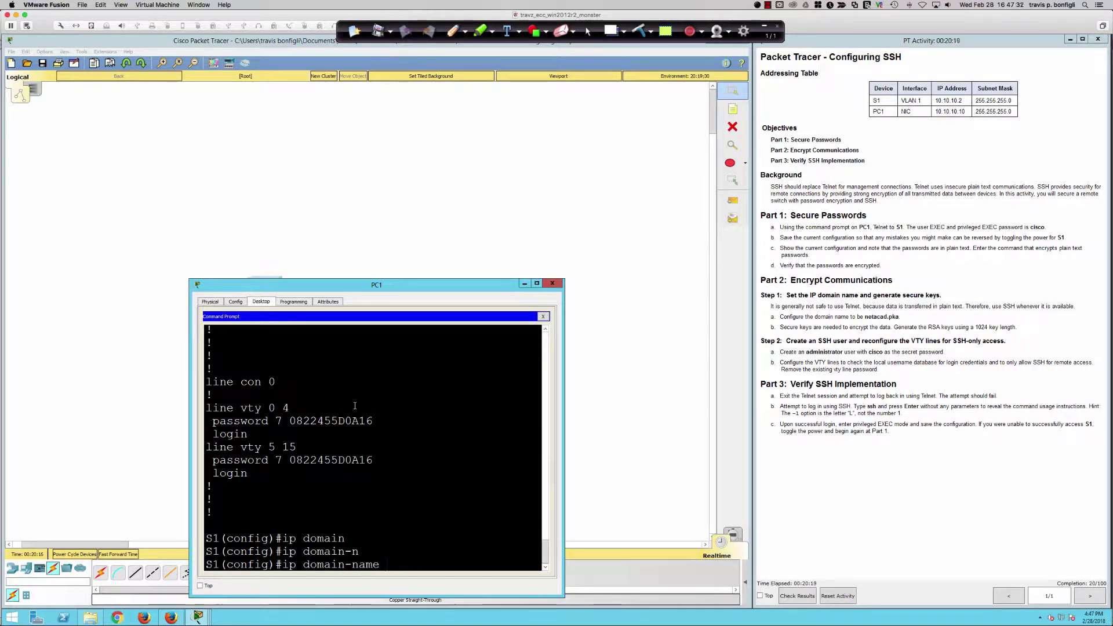
pyautogui.write('netacad.pka')
pyautogui.press('Return')
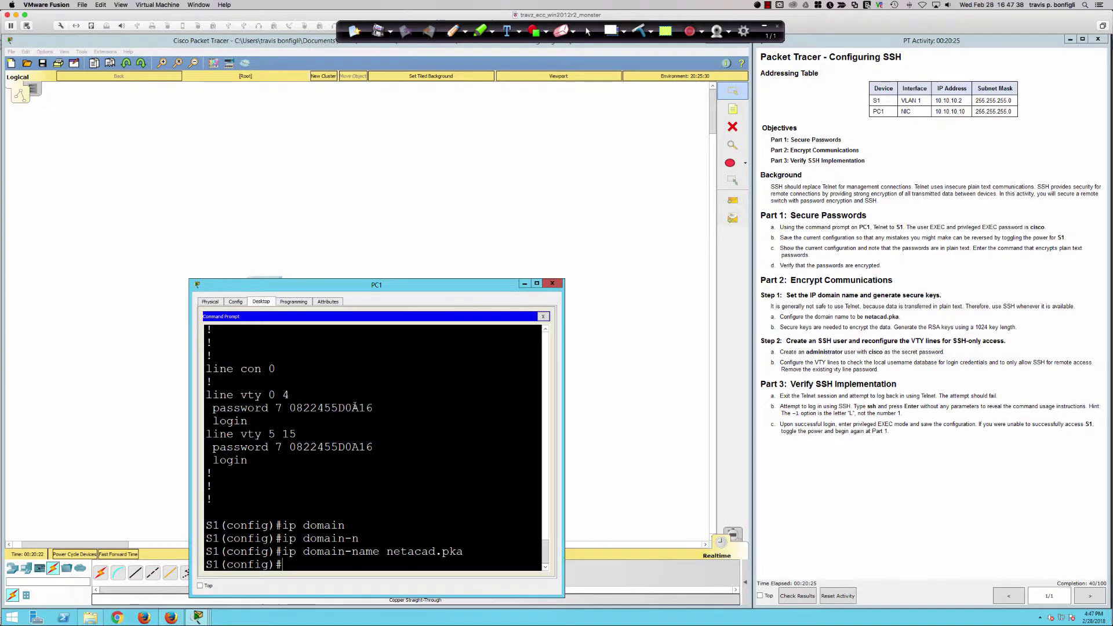
pyautogui.press('Return')
pyautogui.press('Return')
pyautogui.press('Return')
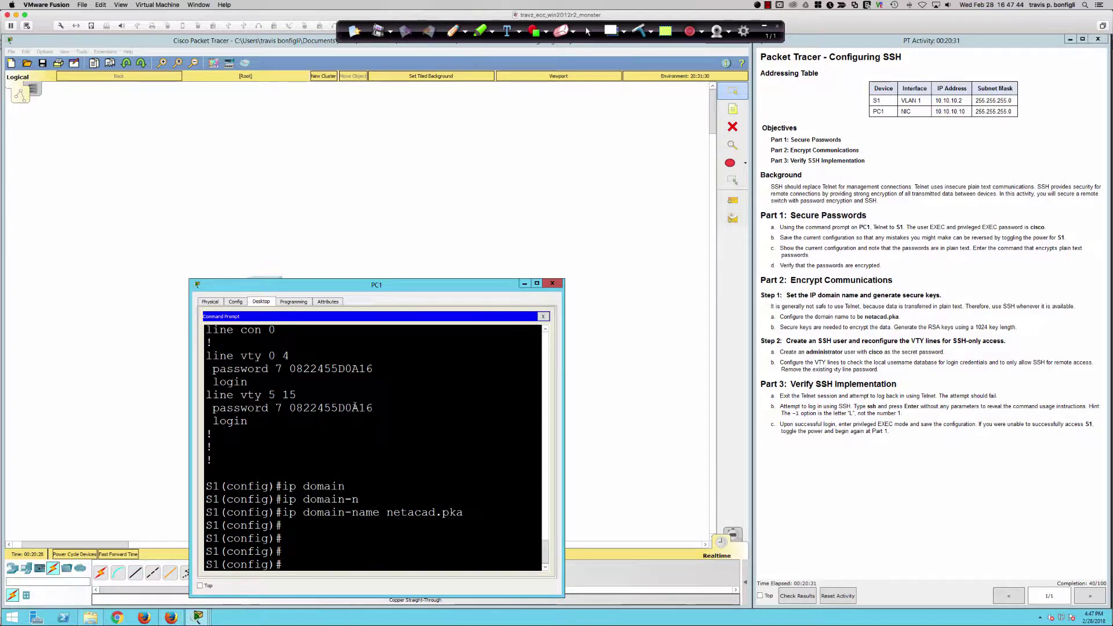
# - Build the crypto key generate rsa command, fixing typos and checking options with ?
pyautogui.press('Return')
pyautogui.write('cryp')
pyautogui.press('Tab')
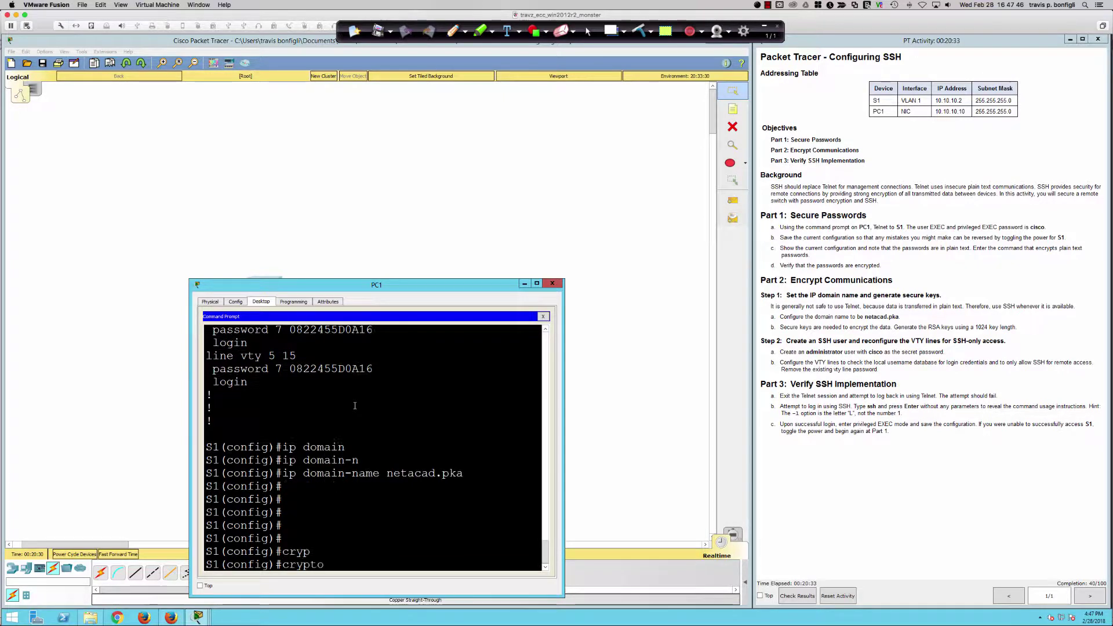
pyautogui.write('ke')
pyautogui.press('Tab')
pyautogui.write('genr')
pyautogui.press('Tab')
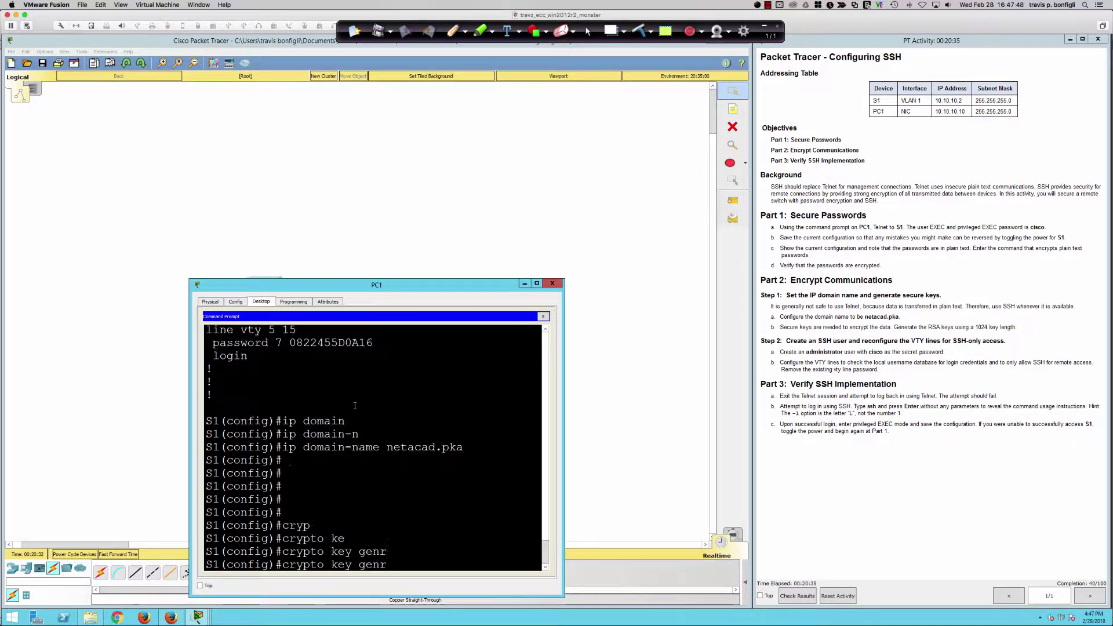
pyautogui.press('BackSpace')
pyautogui.write('er')
pyautogui.press('Tab')
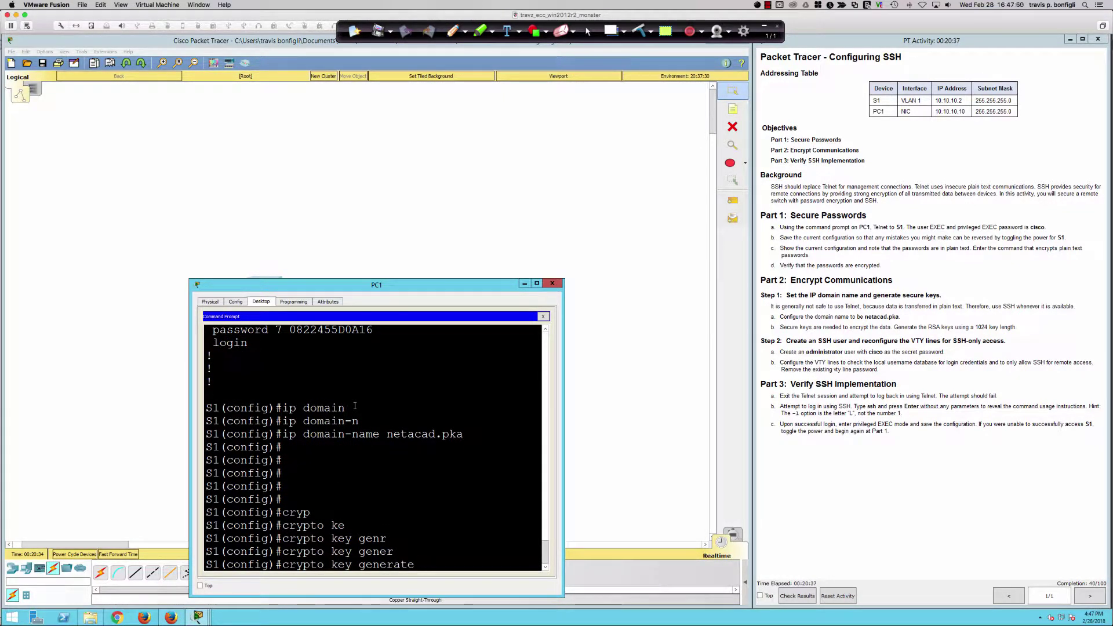
pyautogui.write('mod')
pyautogui.press('Tab')
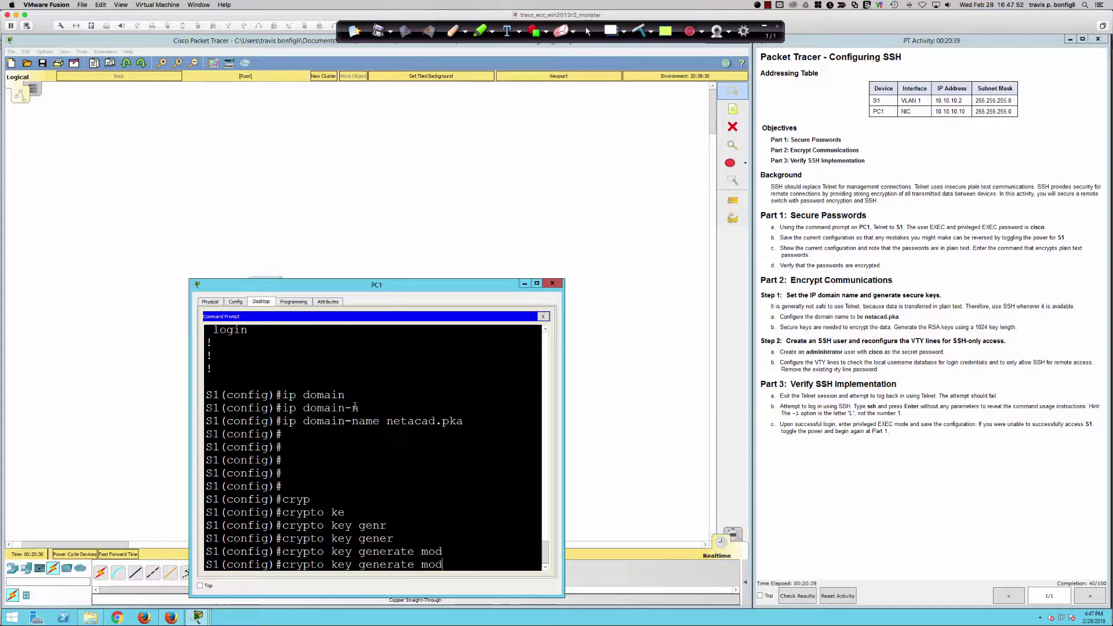
pyautogui.press('BackSpace')
pyautogui.press('BackSpace')
pyautogui.press('BackSpace')
pyautogui.write('rsa ?')
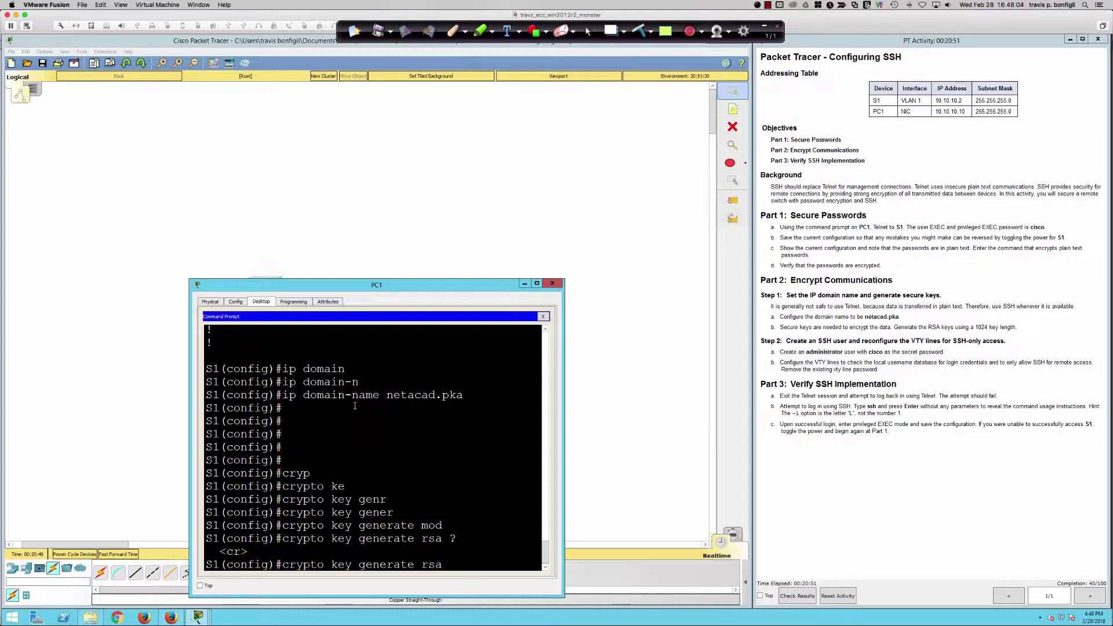
# - Generate the RSA keys with a 1024-bit modulus
pyautogui.press('Return')
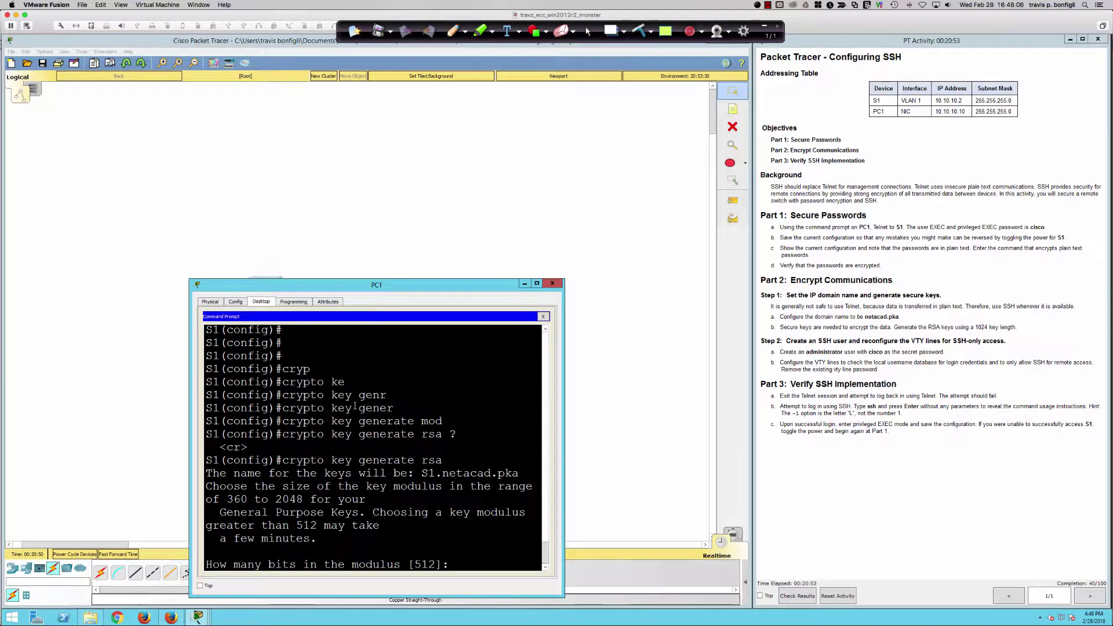
pyautogui.write('1024')
pyautogui.press('Return')
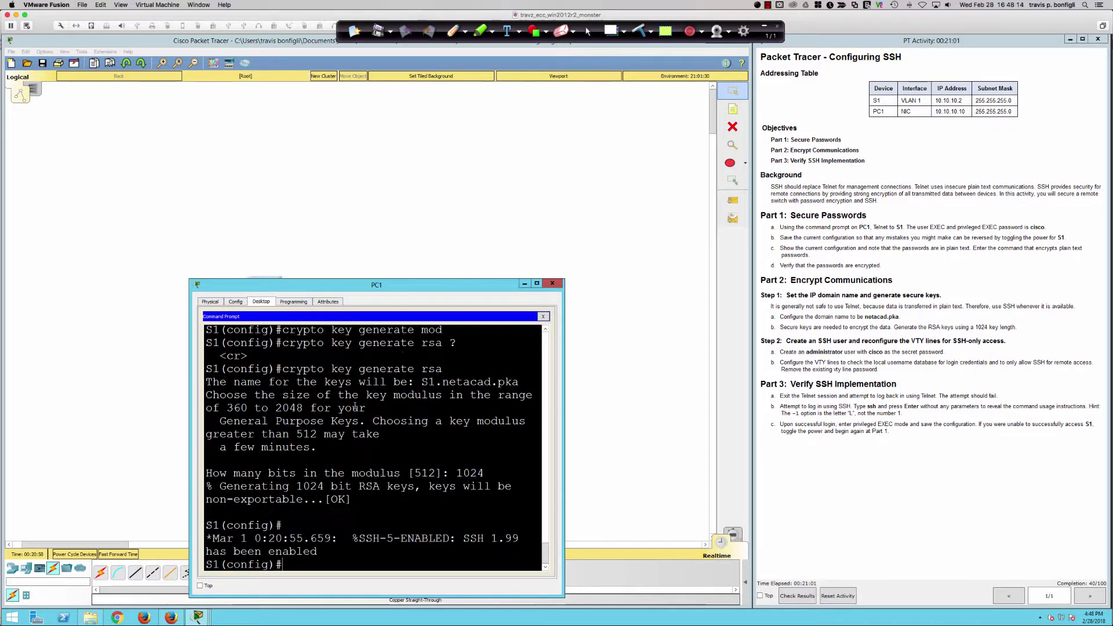
pyautogui.press('Return')
pyautogui.press('Return')
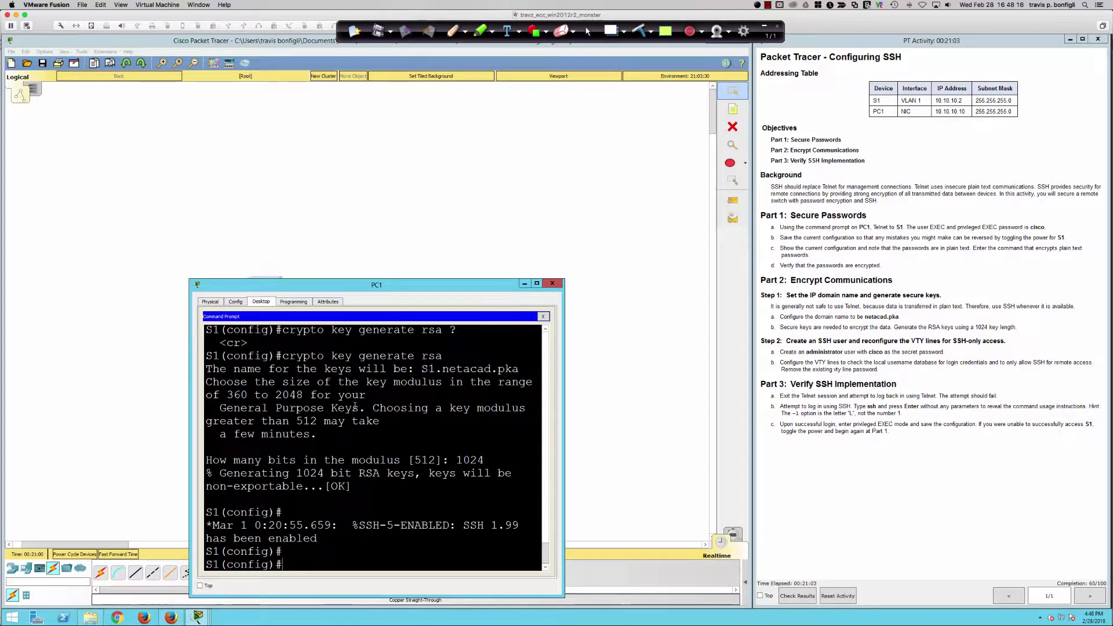
pyautogui.press('Return')
pyautogui.press('Return')
pyautogui.press('Return')
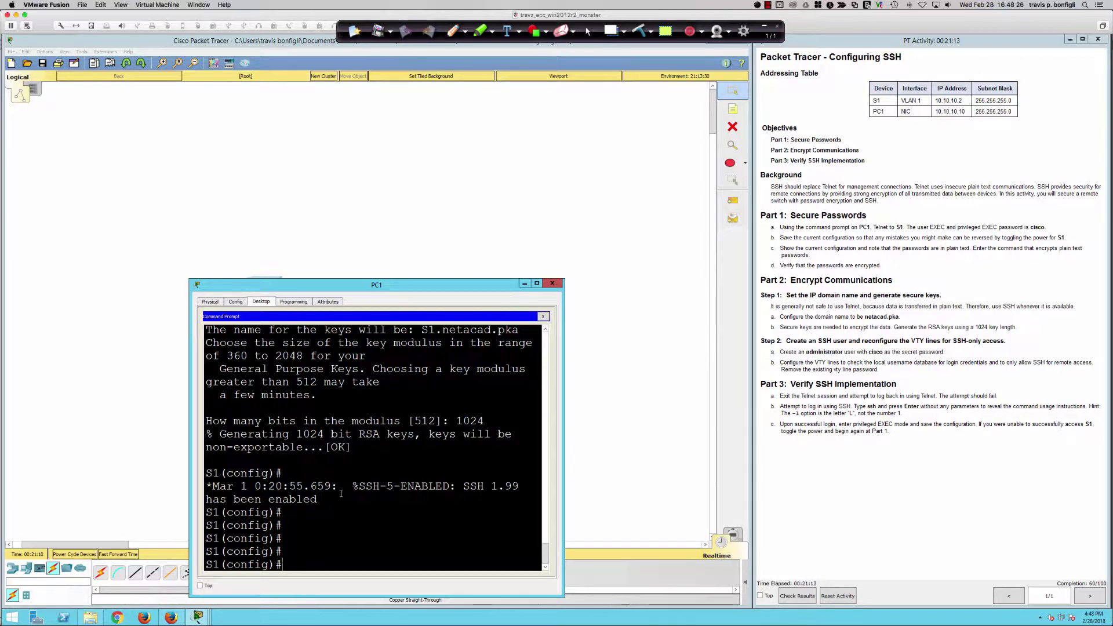
pyautogui.moveTo(345, 488); pyautogui.dragTo(383, 497)
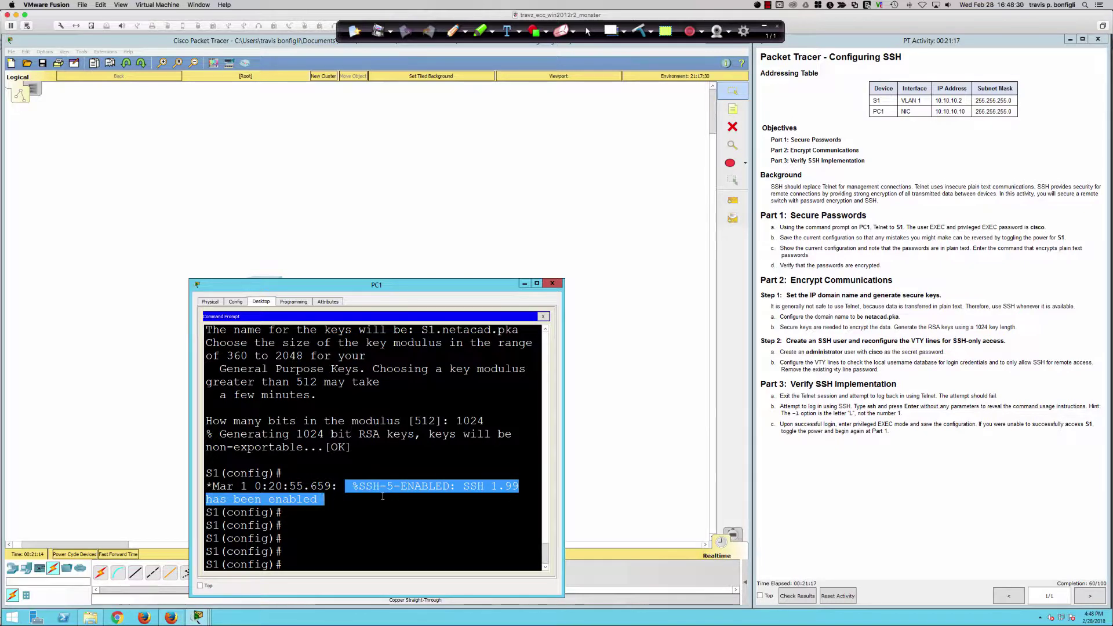
pyautogui.click(397, 500)
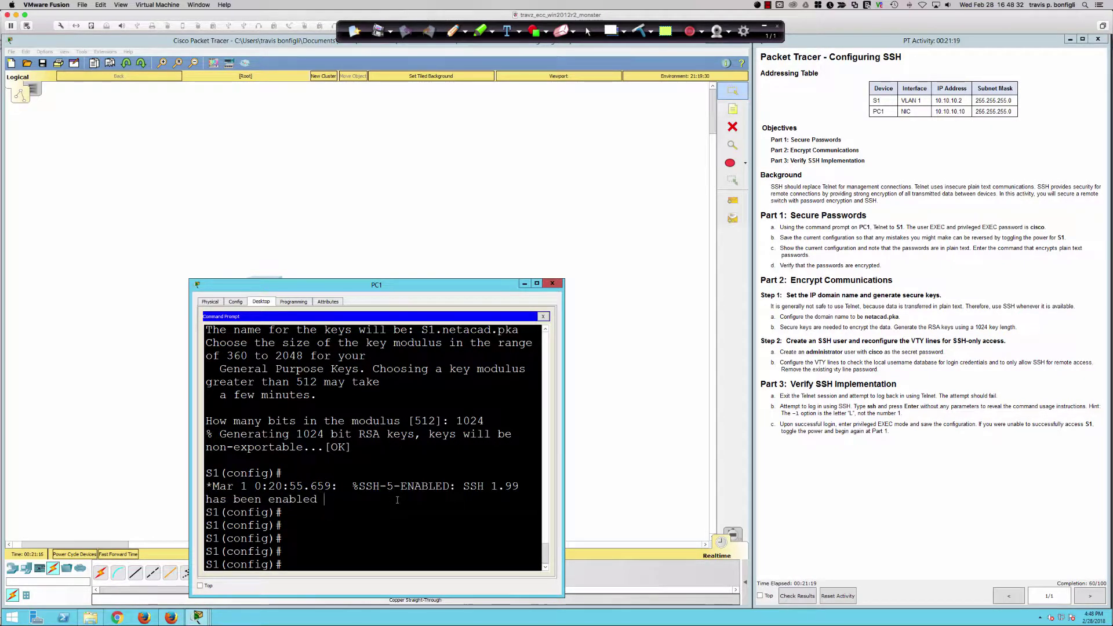
pyautogui.write('ssh ver')
pyautogui.press('Tab')
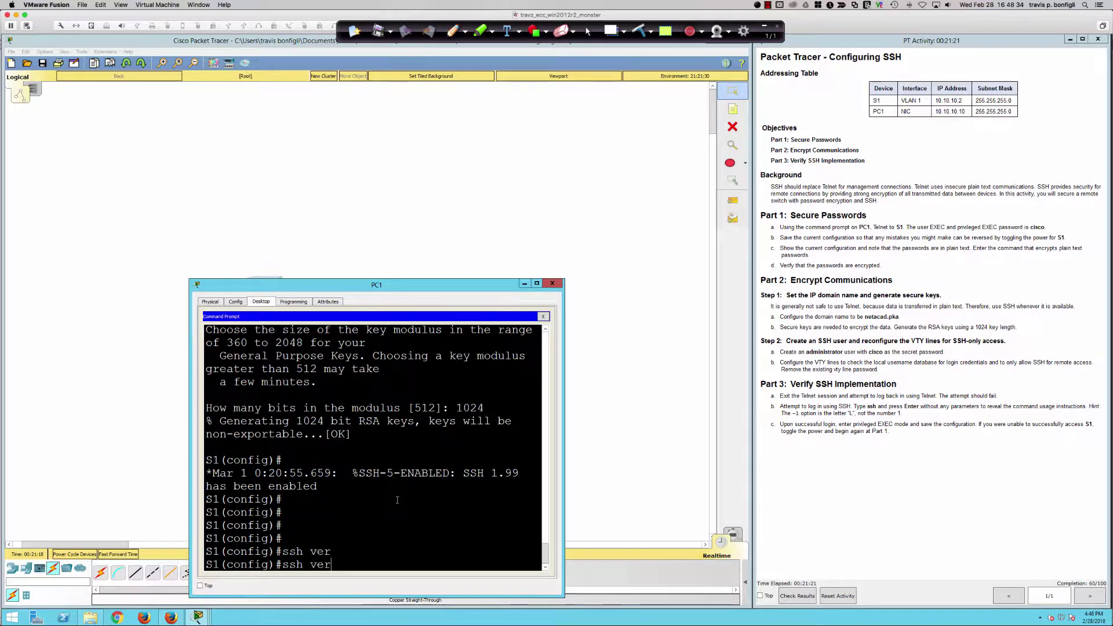
pyautogui.press('BackSpace')
pyautogui.press('BackSpace')
pyautogui.press('BackSpace')
pyautogui.press('BackSpace')
pyautogui.press('BackSpace')
pyautogui.press('BackSpace')
pyautogui.press('BackSpace')
pyautogui.write('ip ssh ver')
pyautogui.press('Tab')
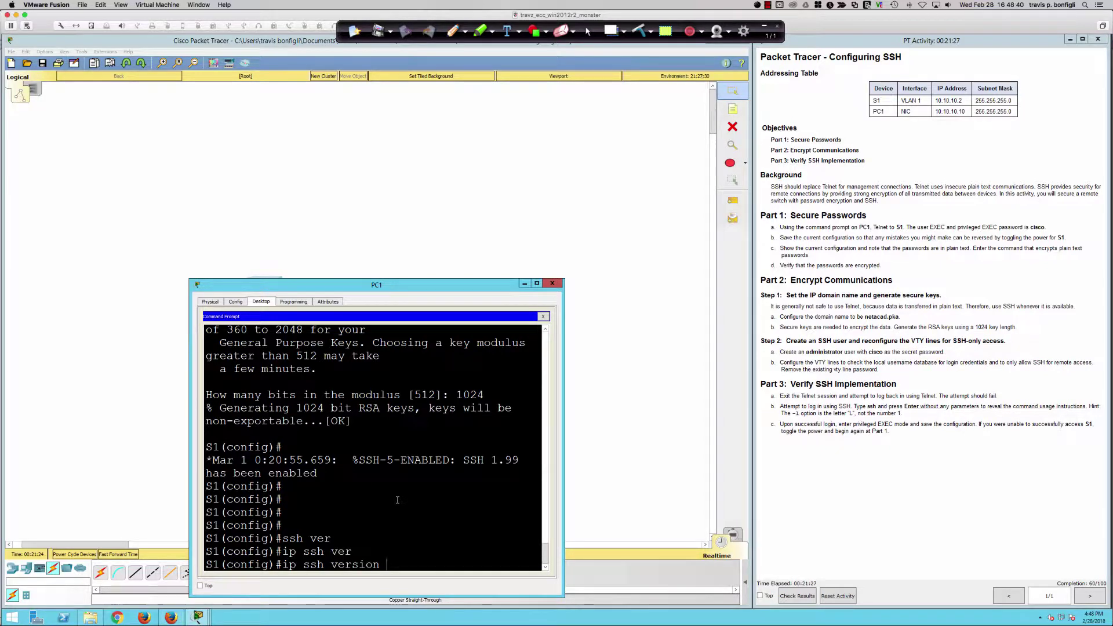
pyautogui.press('BackSpace')
pyautogui.press('BackSpace')
pyautogui.press('BackSpace')
pyautogui.press('BackSpace')
pyautogui.press('BackSpace')
pyautogui.press('BackSpace')
pyautogui.press('BackSpace')
pyautogui.press('BackSpace')
pyautogui.press('BackSpace')
pyautogui.press('BackSpace')
pyautogui.press('BackSpace')
pyautogui.press('BackSpace')
pyautogui.press('BackSpace')
pyautogui.press('BackSpace')
pyautogui.press('BackSpace')
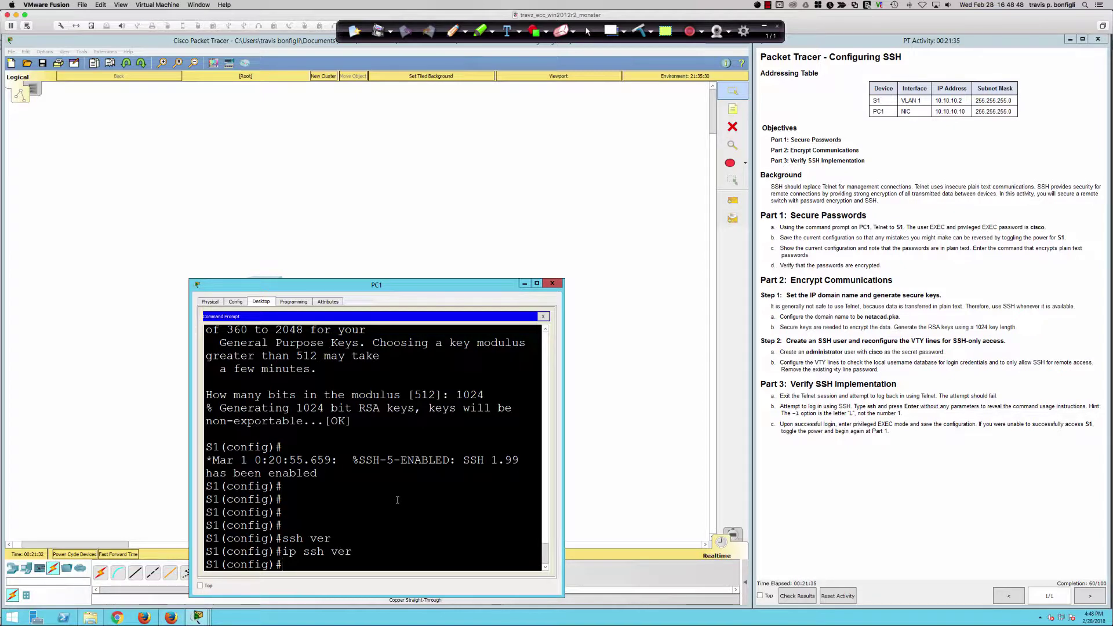
pyautogui.press('Return')
pyautogui.press('Return')
pyautogui.press('Return')
pyautogui.press('Return')
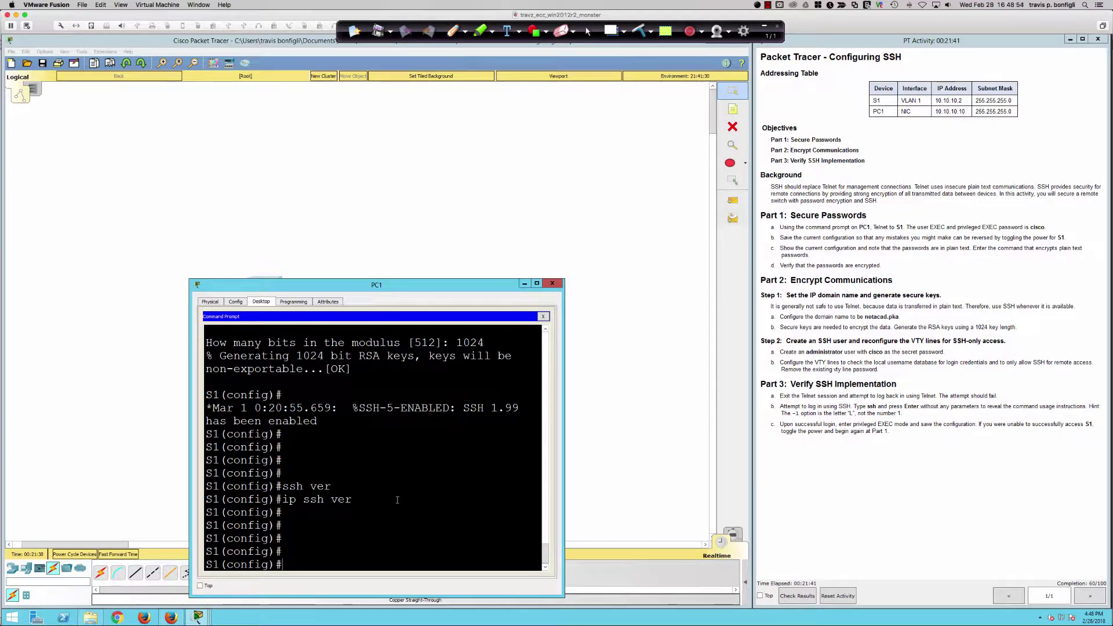
# - Run username administrator secret with the chosen password to create the local user
pyautogui.write('user')
pyautogui.press('Tab')
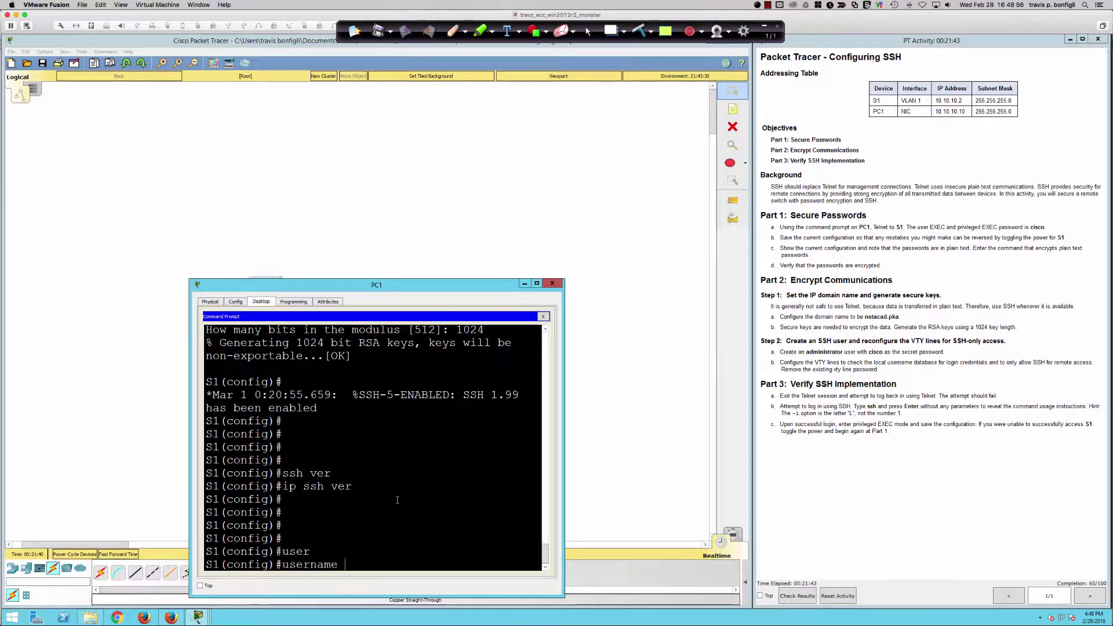
pyautogui.write('administrator')
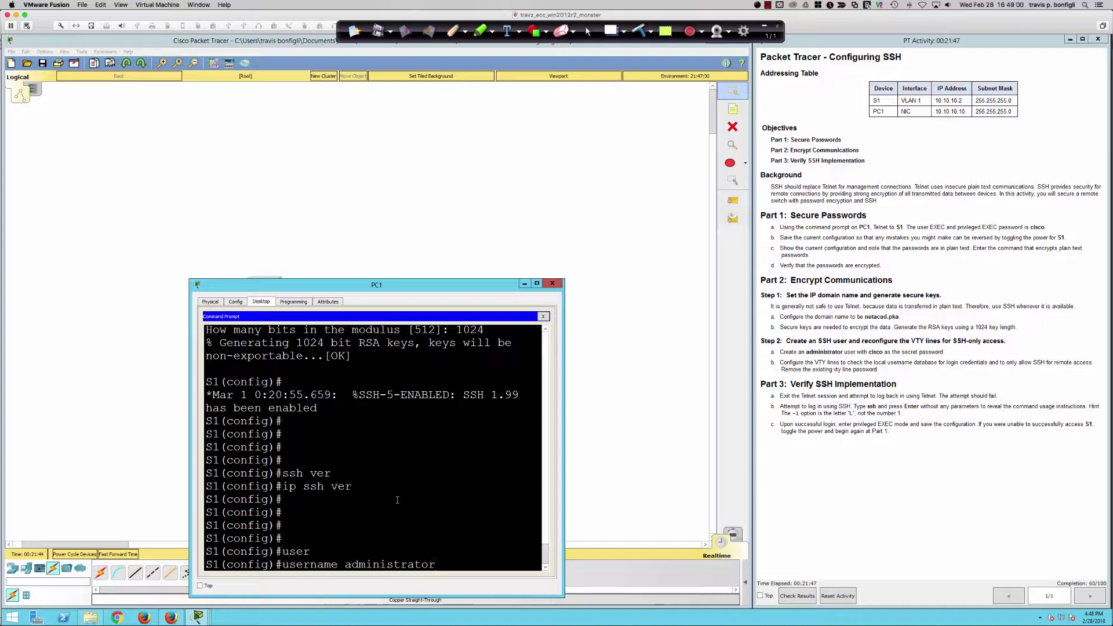
pyautogui.write(' sec')
pyautogui.press('Tab')
pyautogui.write('cisco')
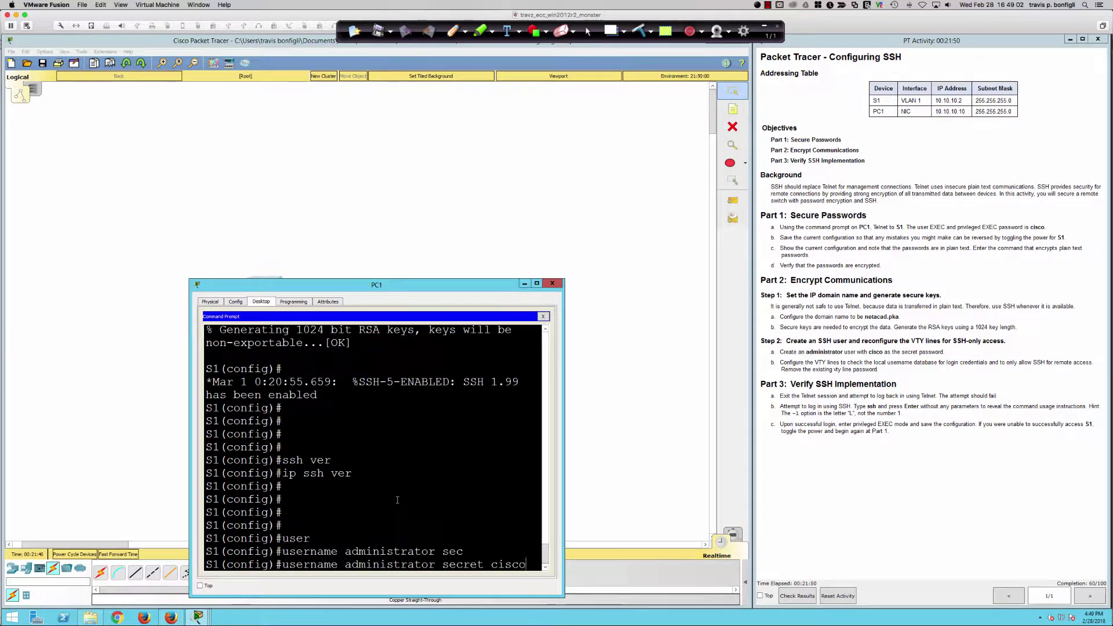
pyautogui.press('Return')
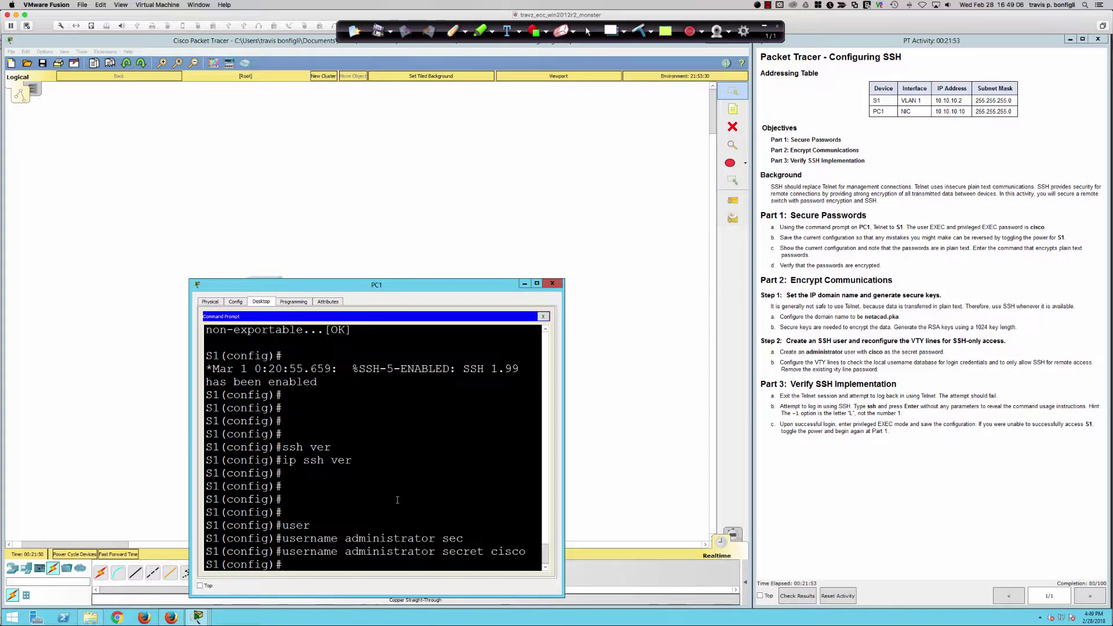
pyautogui.press('Return')
pyautogui.press('Return')
pyautogui.press('Return')
pyautogui.press('Return')
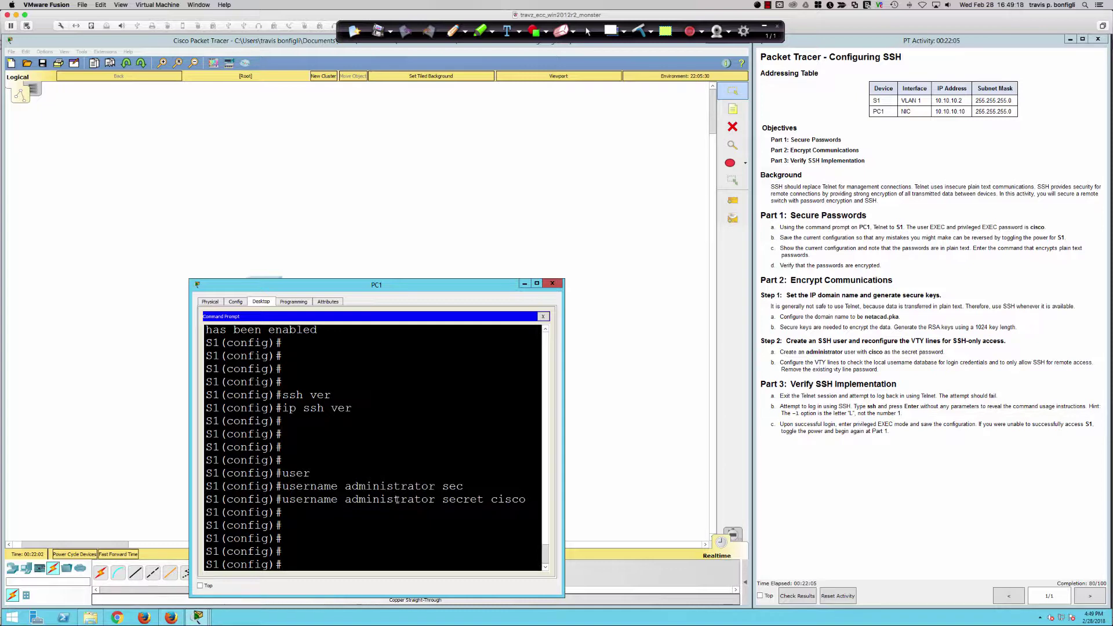
# - Review the current vty line settings in S1's running config
pyautogui.write('do sh run')
pyautogui.press('Return')
pyautogui.press('space')
pyautogui.press('space')
pyautogui.press('space')
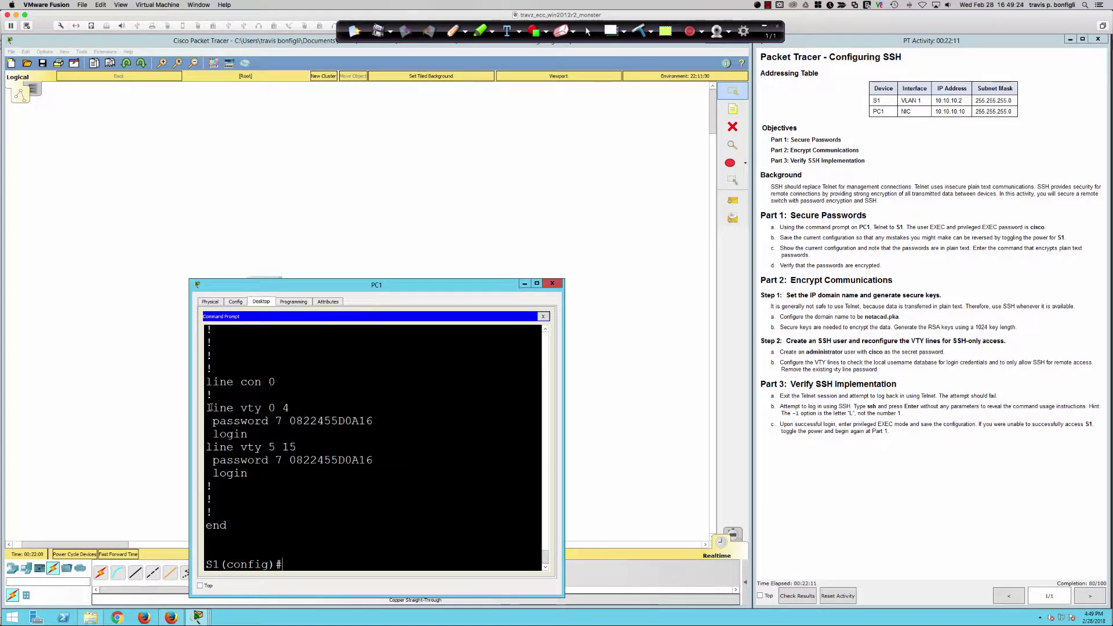
pyautogui.moveTo(207, 407); pyautogui.dragTo(348, 474)
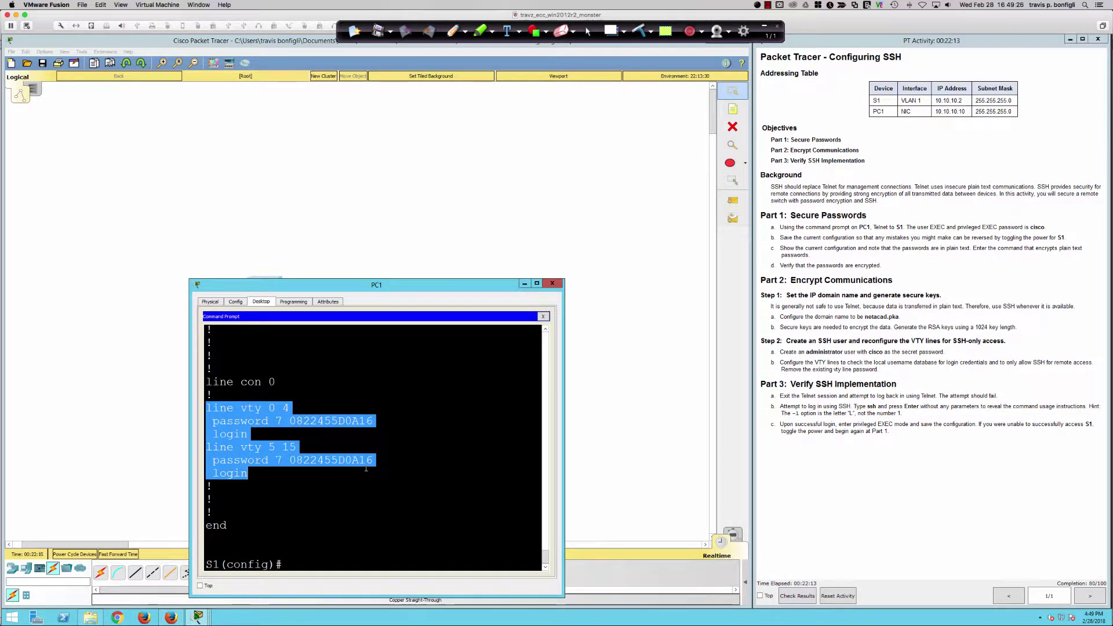
pyautogui.click(267, 421)
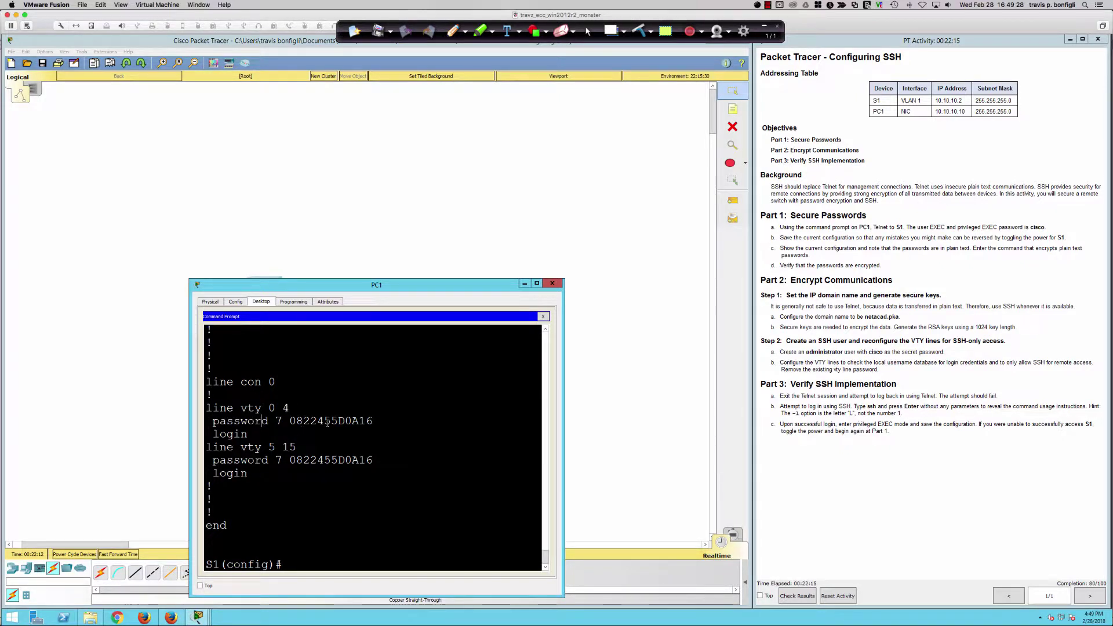
# - Enter line vty 0 15 and remove its password with no password
pyautogui.write('ling vty 0 15')
pyautogui.press('Return')
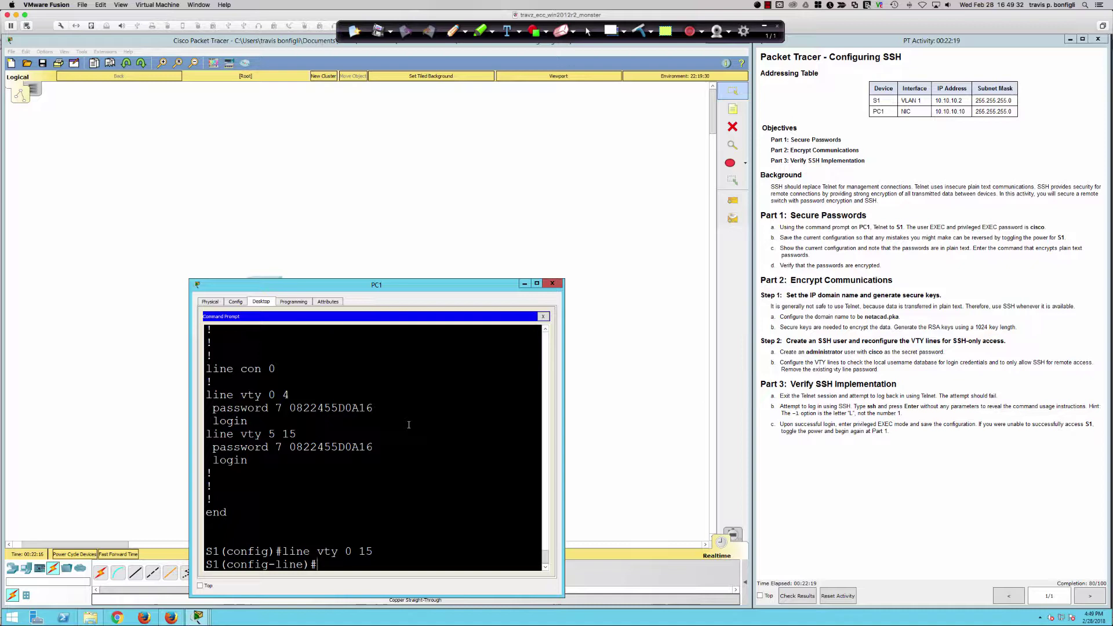
pyautogui.write('no password')
pyautogui.press('Return')
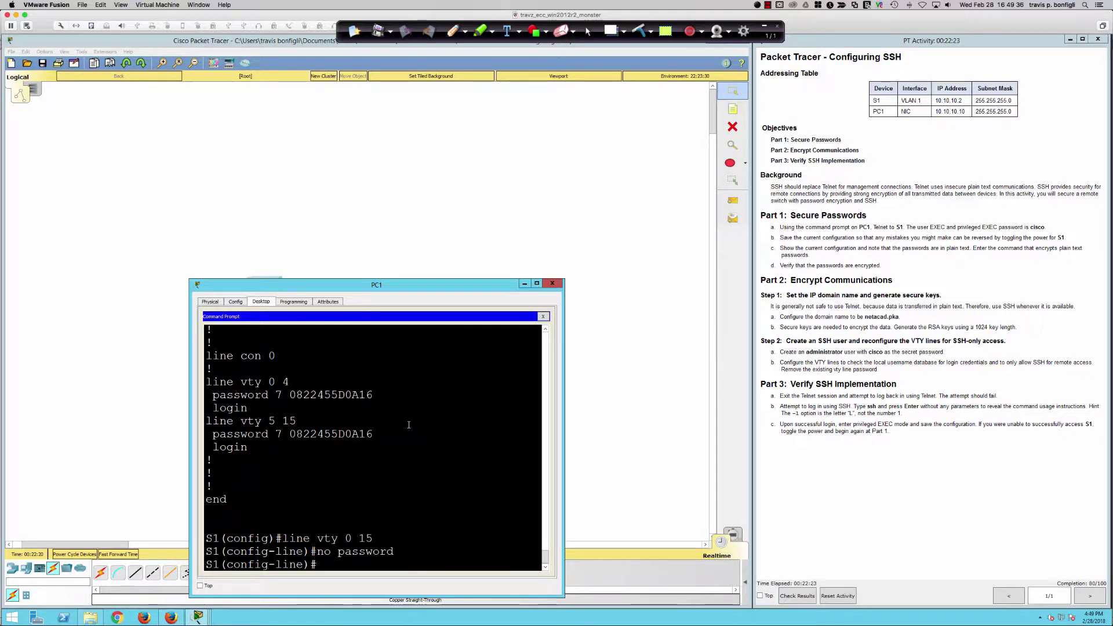
# - Page through do sh run to confirm the vty password is gone
pyautogui.write('do shr')
pyautogui.press('BackSpace')
pyautogui.press('BackSpace')
pyautogui.press('BackSpace')
pyautogui.write('run')
pyautogui.press('Return')
pyautogui.press('space')
pyautogui.press('space')
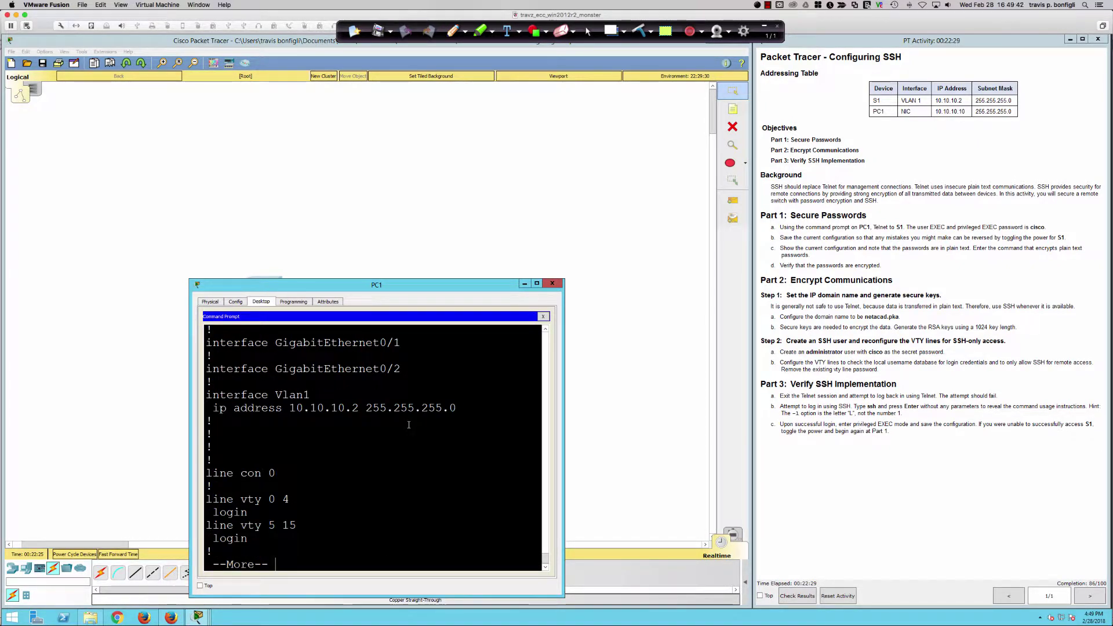
pyautogui.press('Return')
pyautogui.press('Return')
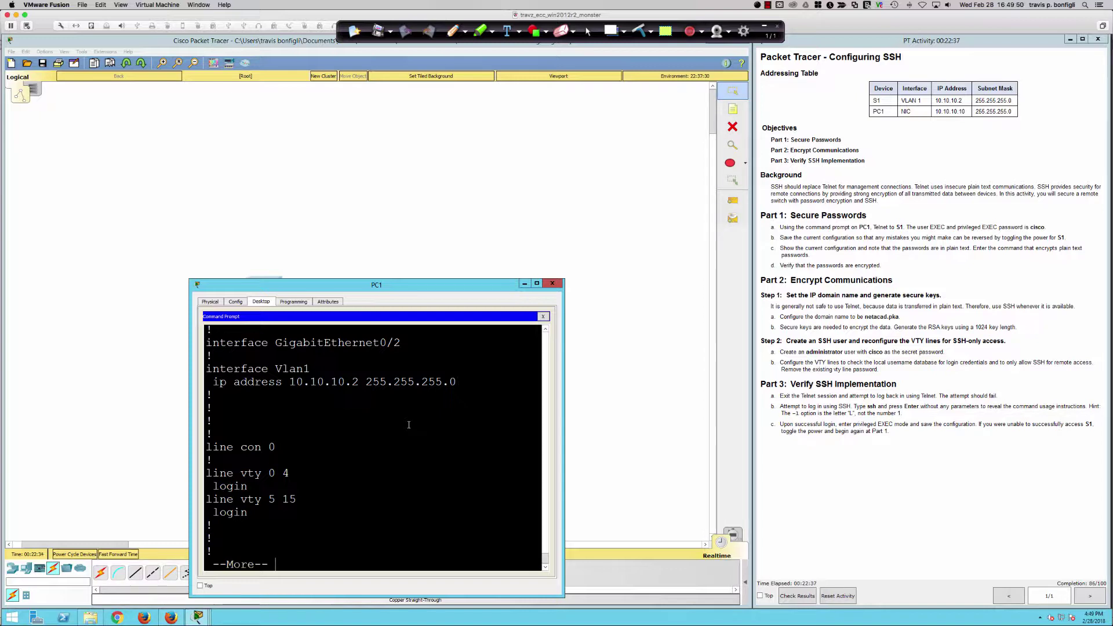
pyautogui.press('space')
# - Set the vty lines to login local and transport input ssh, then type do sh run
pyautogui.write('l')
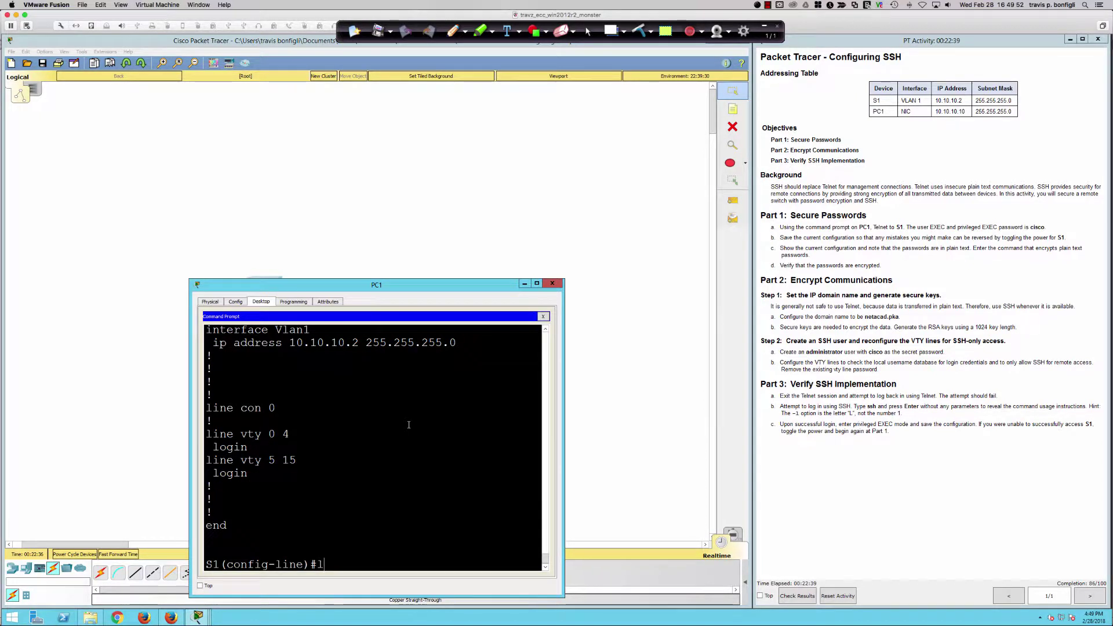
pyautogui.write('ogin loca')
pyautogui.press('Tab')
pyautogui.press('Return')
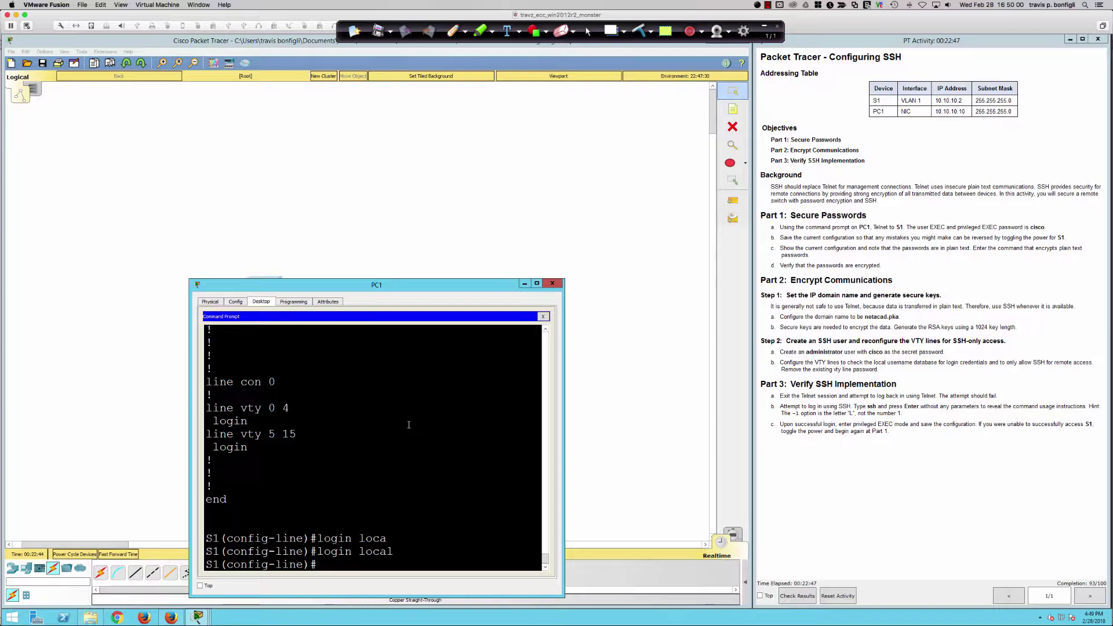
pyautogui.write('trans')
pyautogui.press('Tab')
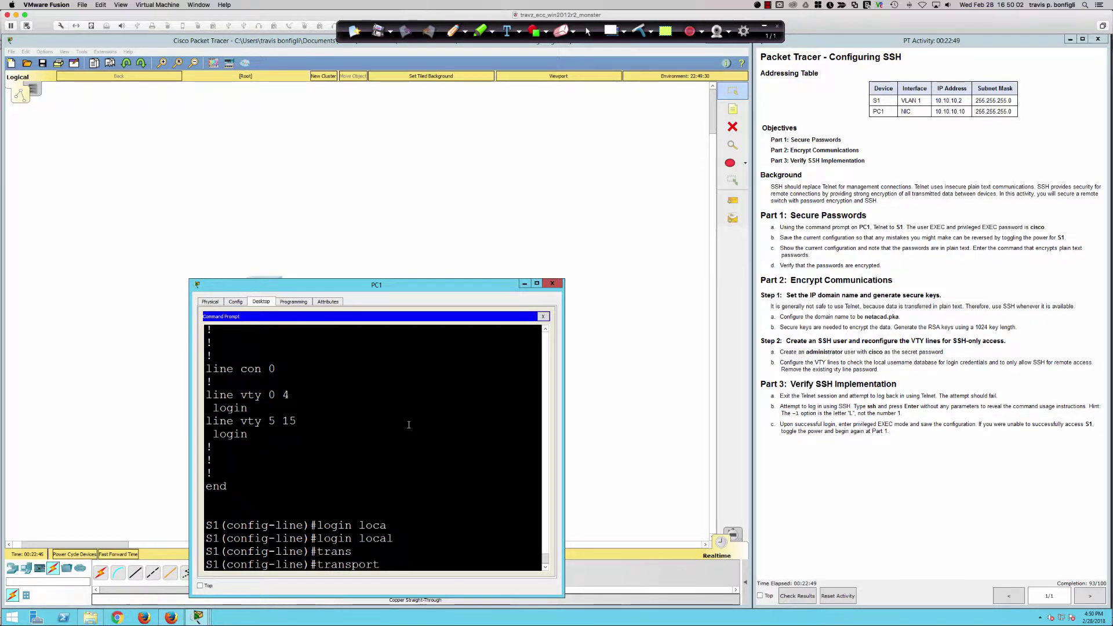
pyautogui.write('input')
pyautogui.press('Tab')
pyautogui.write('ssh')
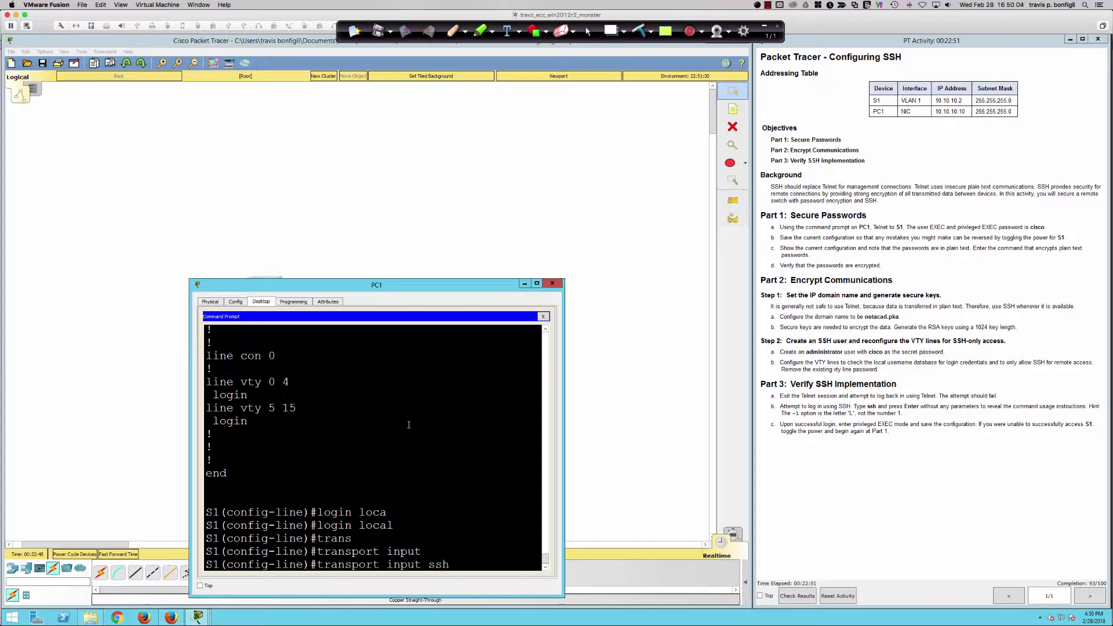
pyautogui.press('Return')
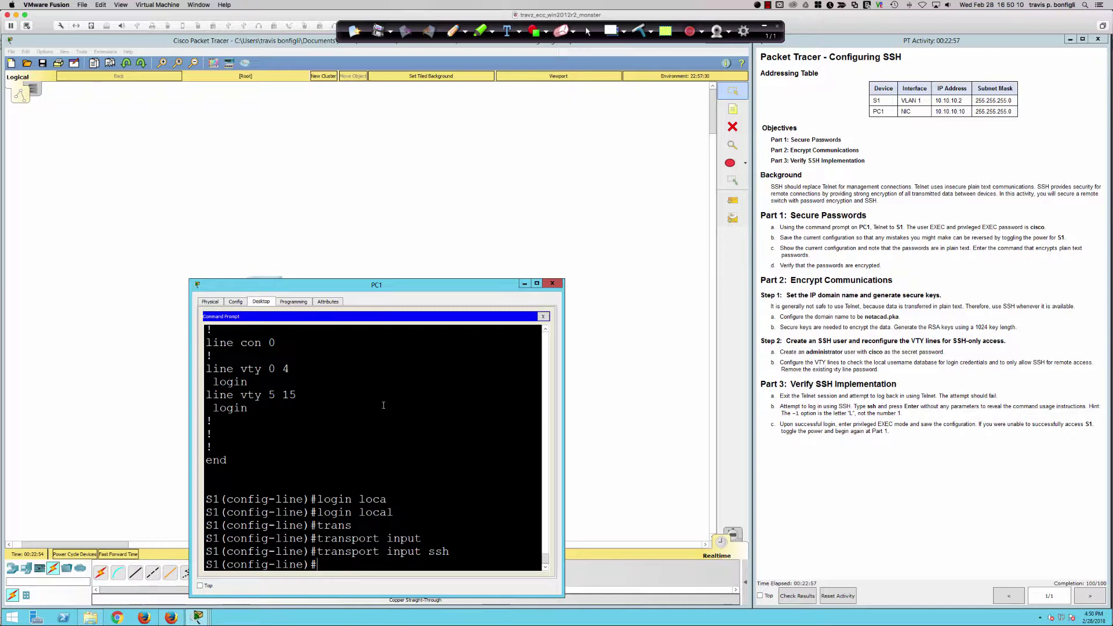
pyautogui.write('do sh')
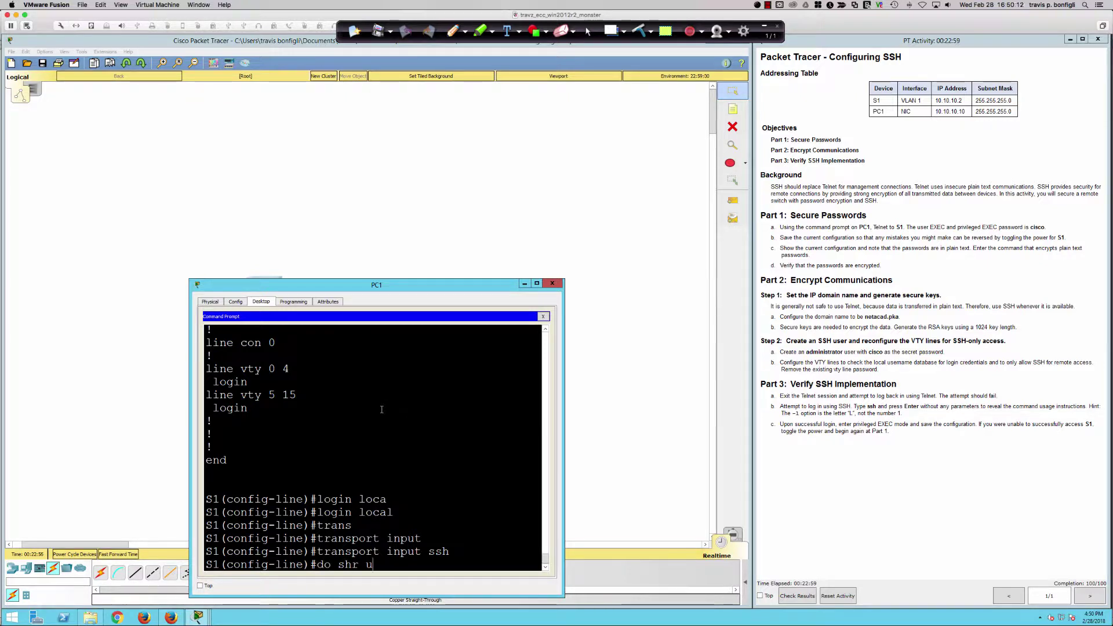
pyautogui.write(' run')
# - Run do sh run and page to the end of S1's running configuration
pyautogui.press('Return')
pyautogui.press('space')
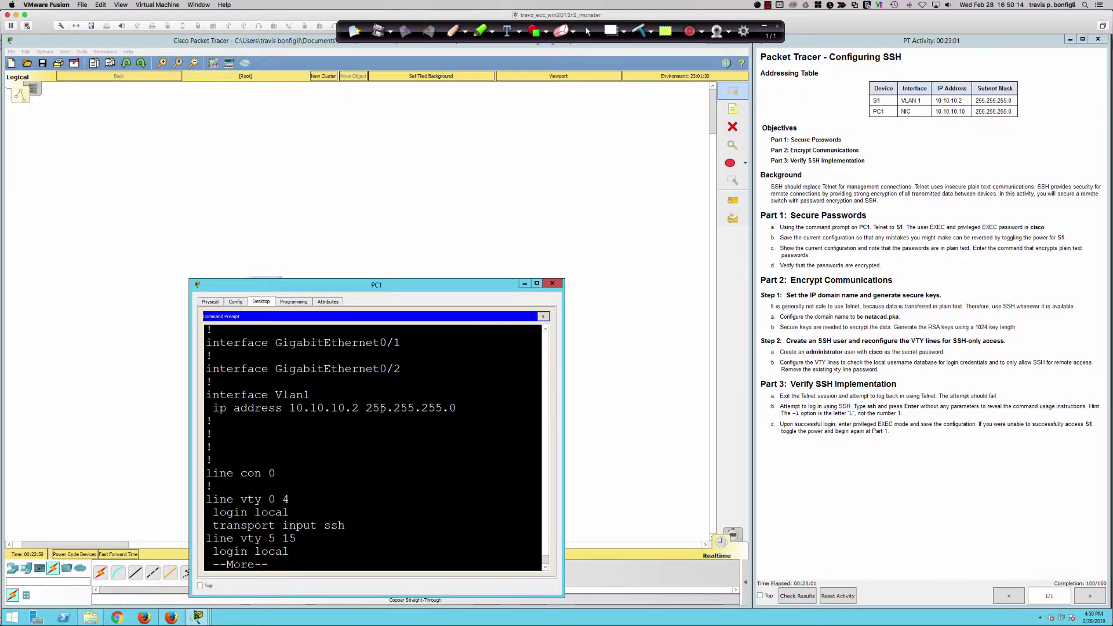
pyautogui.press('space')
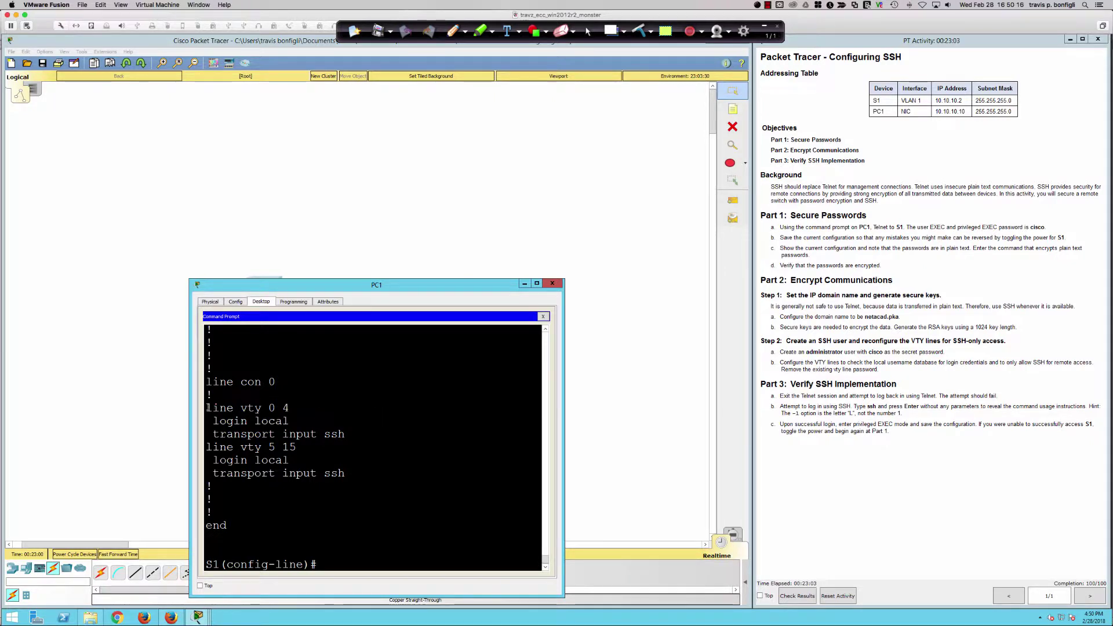
# - Highlight the line vty block's login local setting in the output
pyautogui.doubleClick(223, 408)
pyautogui.moveTo(243, 409); pyautogui.dragTo(295, 422)
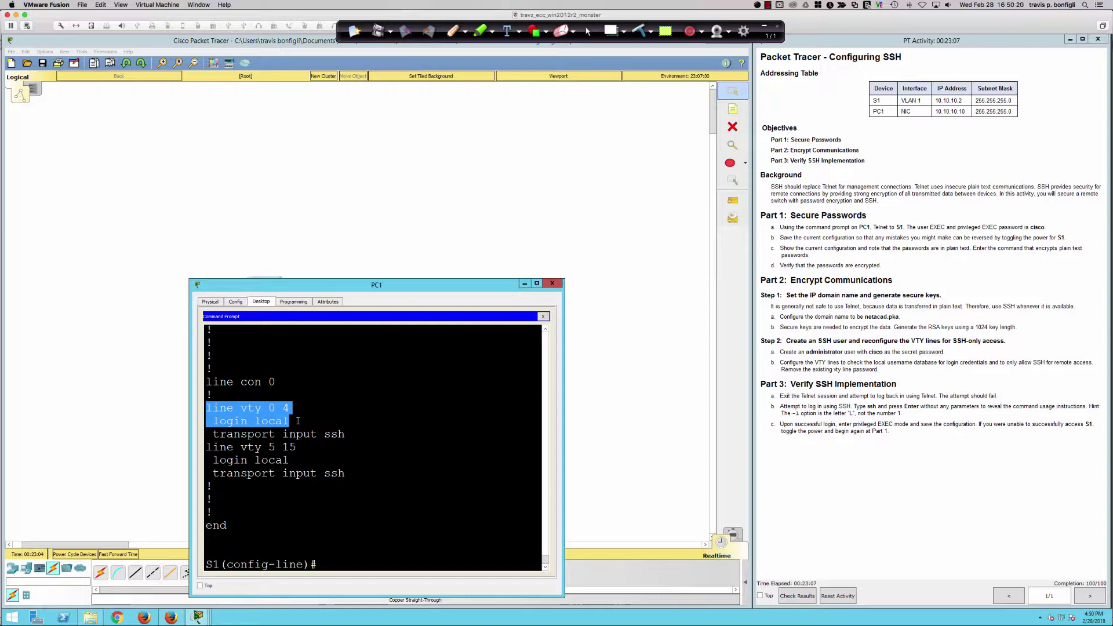
pyautogui.moveTo(298, 421); pyautogui.dragTo(249, 421)
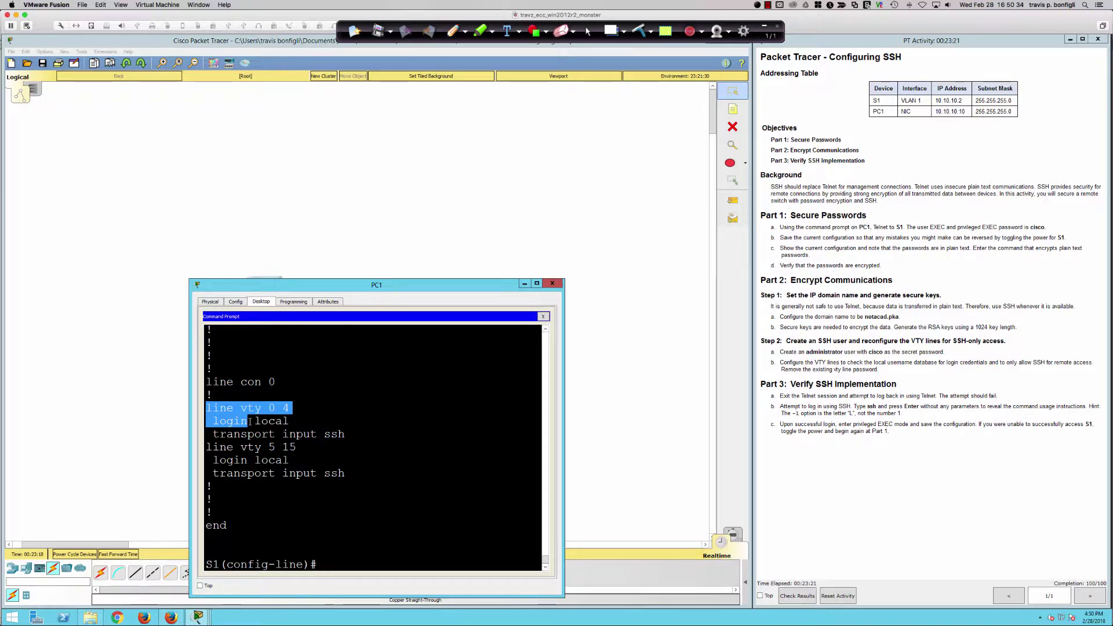
pyautogui.click(224, 421)
pyautogui.moveTo(224, 422); pyautogui.dragTo(293, 423)
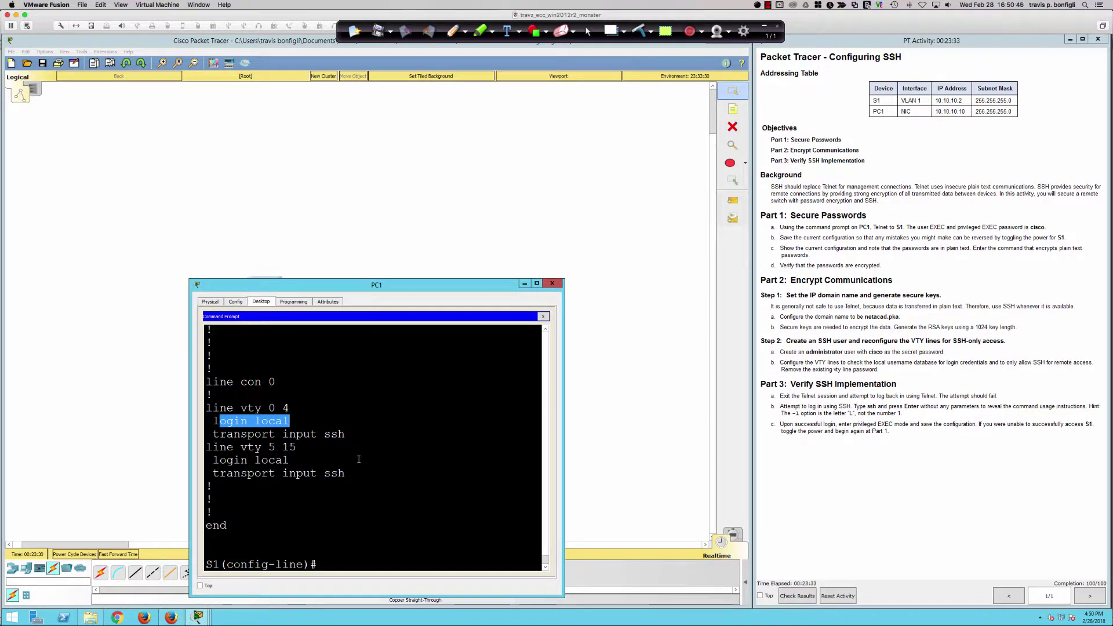
pyautogui.click(313, 459)
# - Leave configuration mode and save S1's running config with wri mem
pyautogui.write('end')
pyautogui.press('Return')
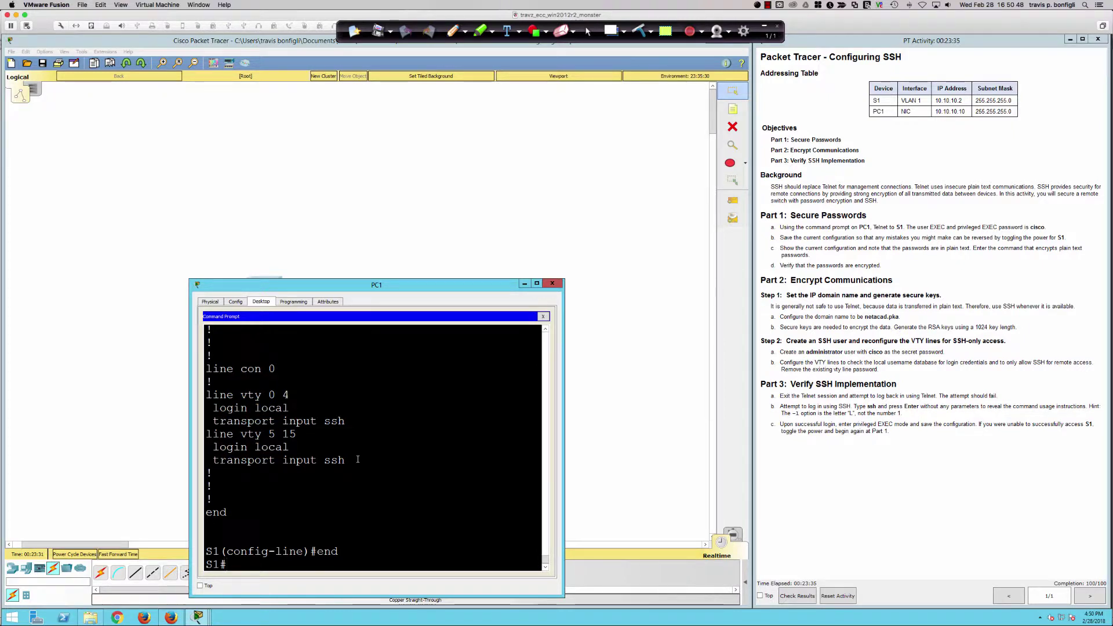
pyautogui.write('wri mem')
pyautogui.press('Return')
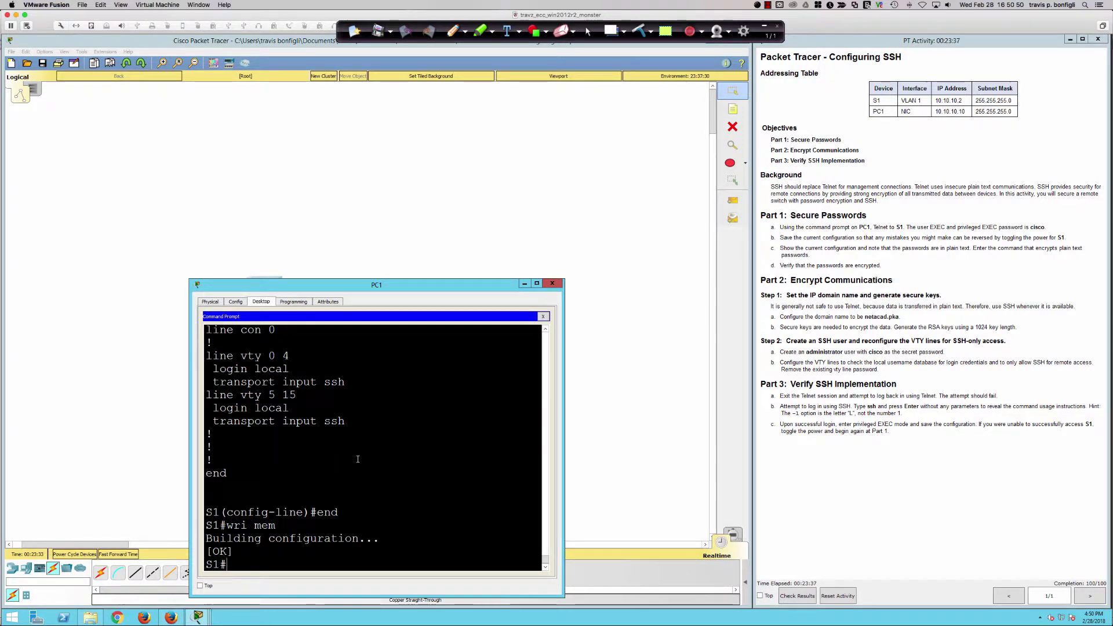
pyautogui.press('Return')
pyautogui.press('Return')
# - Close the Telnet session and SSH into S1 at 10.10.10.2 as administrator with its password
pyautogui.write('exit')
pyautogui.press('Return')
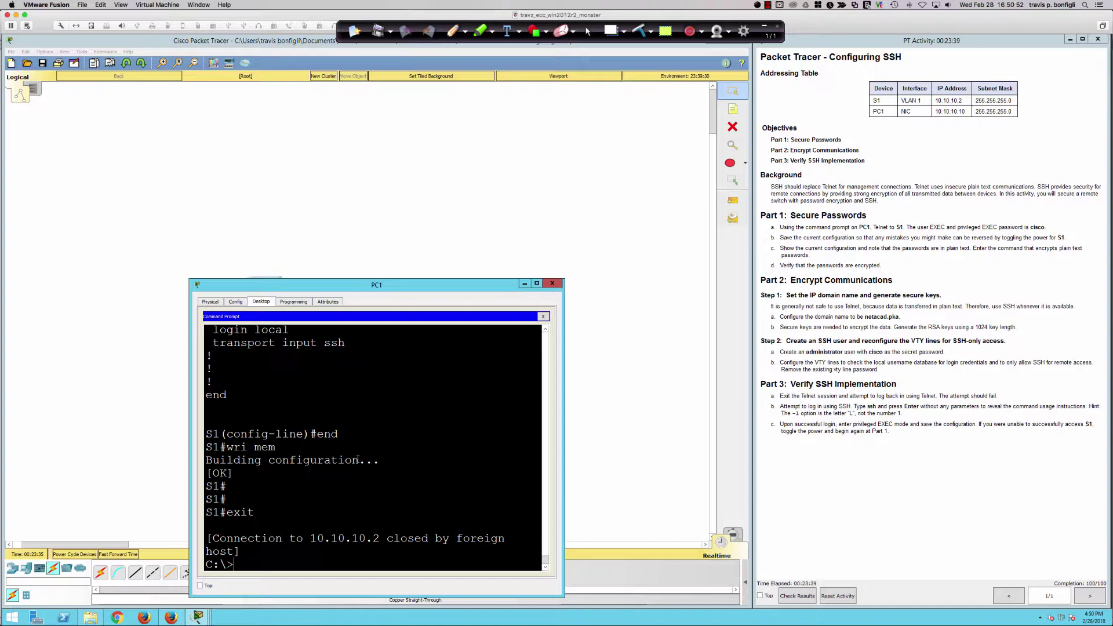
pyautogui.press('Return')
pyautogui.press('Return')
pyautogui.press('Return')
pyautogui.press('Return')
pyautogui.write('ssh ')
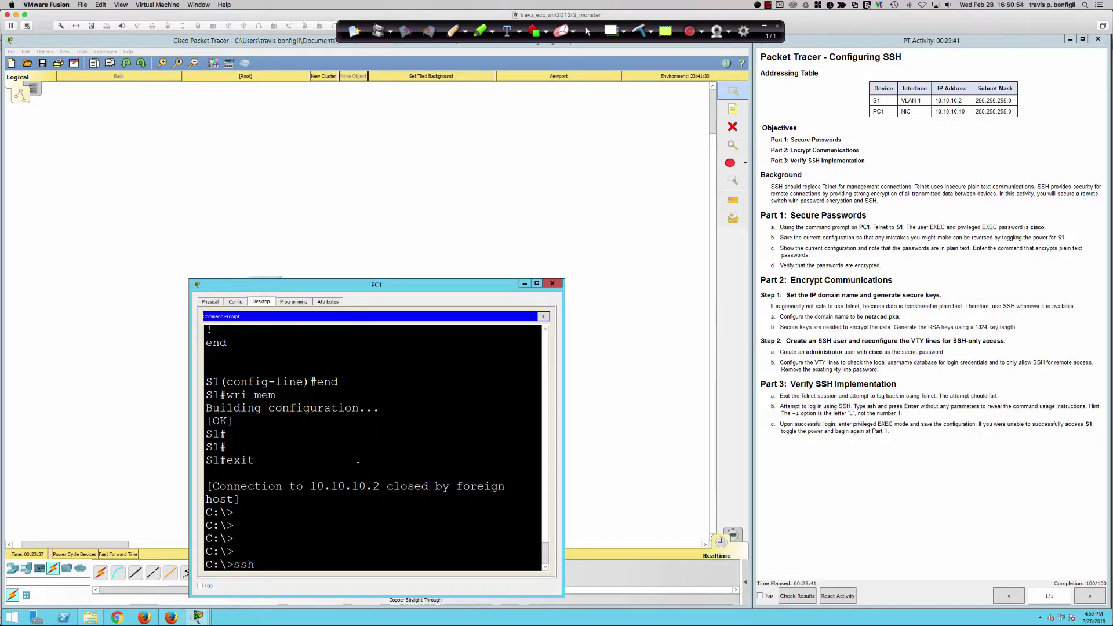
pyautogui.write('-l administrator')
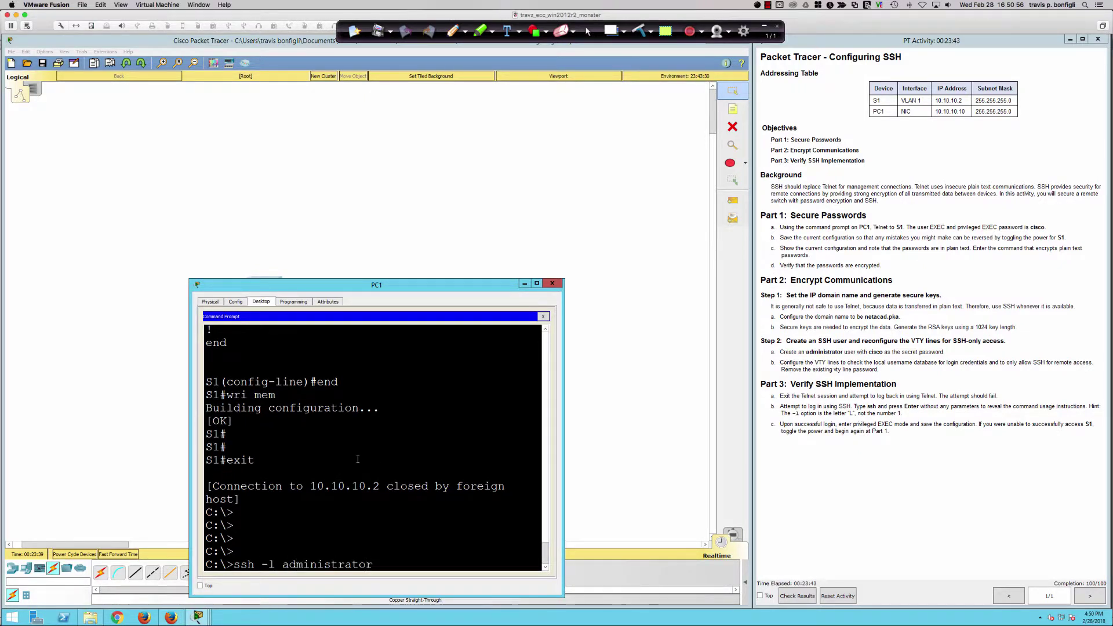
pyautogui.write(' 10.10.10.2')
pyautogui.press('Return')
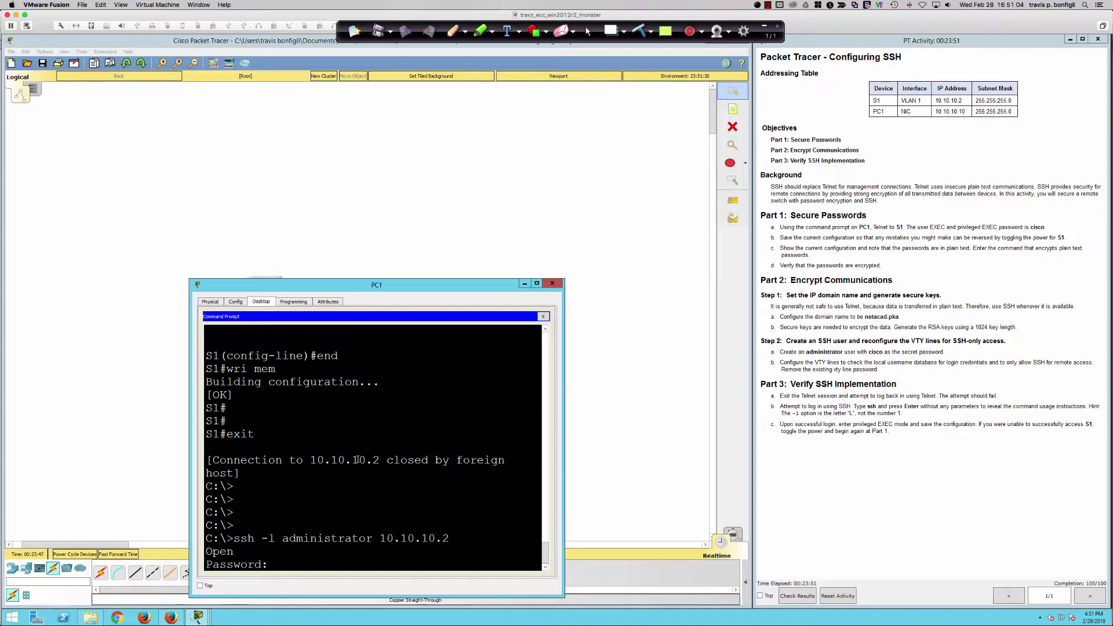
pyautogui.write('cisco')
pyautogui.press('Return')
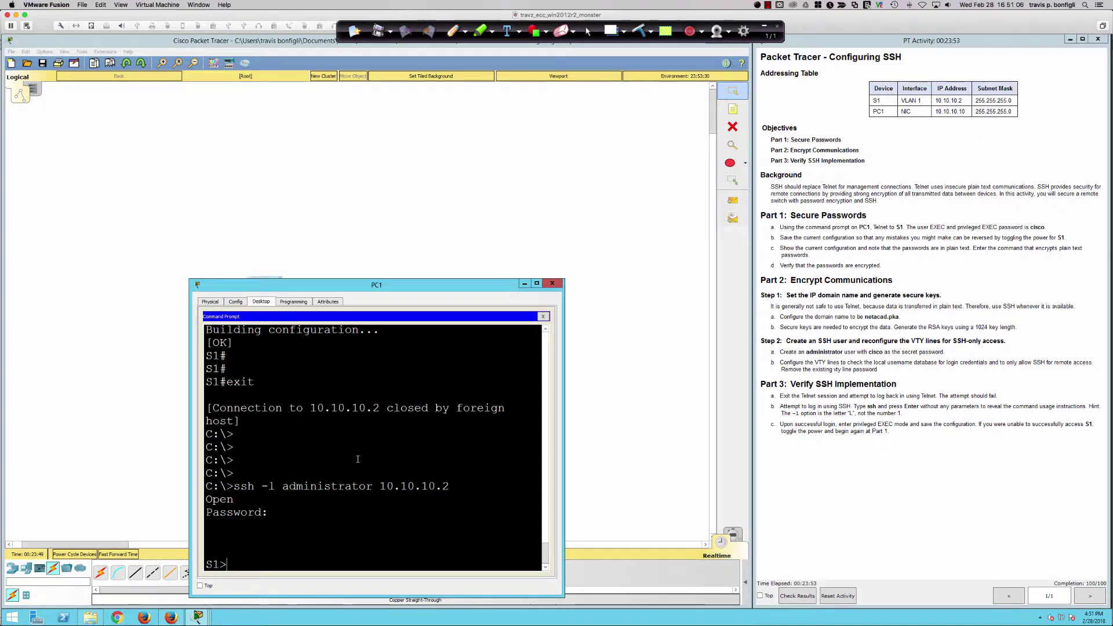
pyautogui.press('Return')
pyautogui.press('Return')
pyautogui.press('Return')
pyautogui.press('Return')
pyautogui.press('Return')
pyautogui.press('Return')
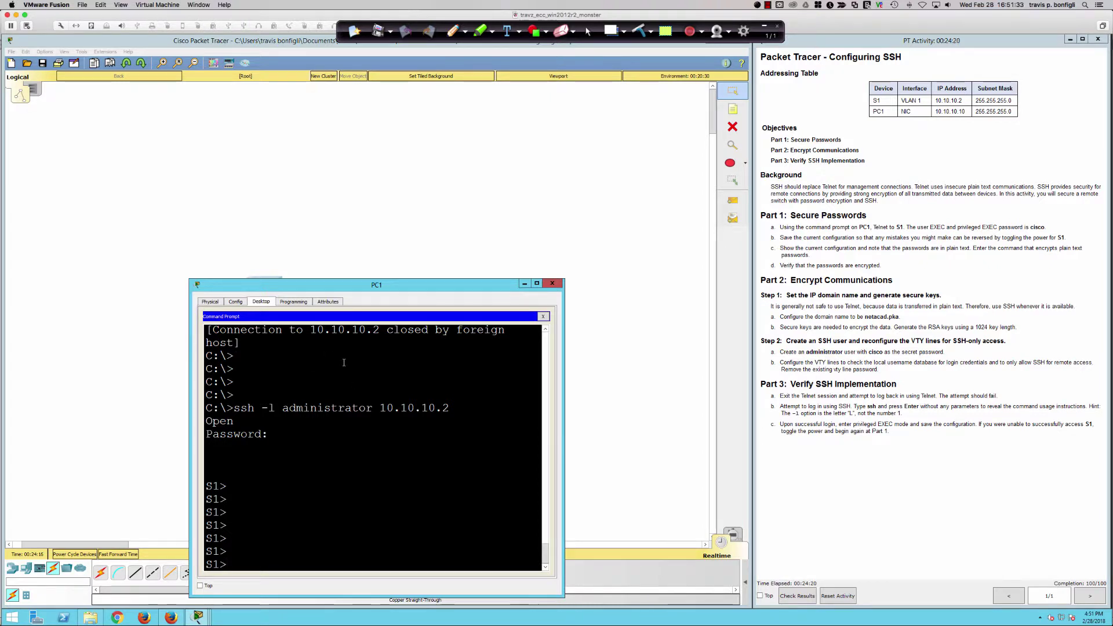
# - Enter privileged mode with the enable password and switch to global configuration
pyautogui.press('Return')
pyautogui.press('Return')
pyautogui.press('Return')
pyautogui.write('en')
pyautogui.press('Return')
pyautogui.write('cisco')
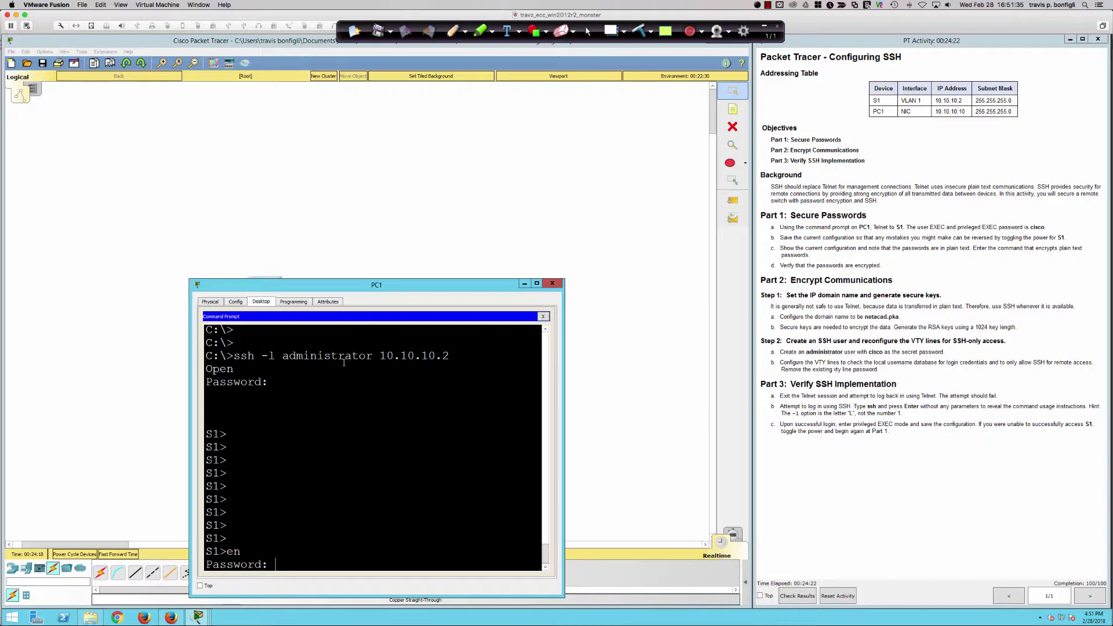
pyautogui.press('Return')
pyautogui.write('conf t')
pyautogui.press('Return')
pyautogui.press('Return')
pyautogui.press('Return')
pyautogui.press('Return')
pyautogui.press('Return')
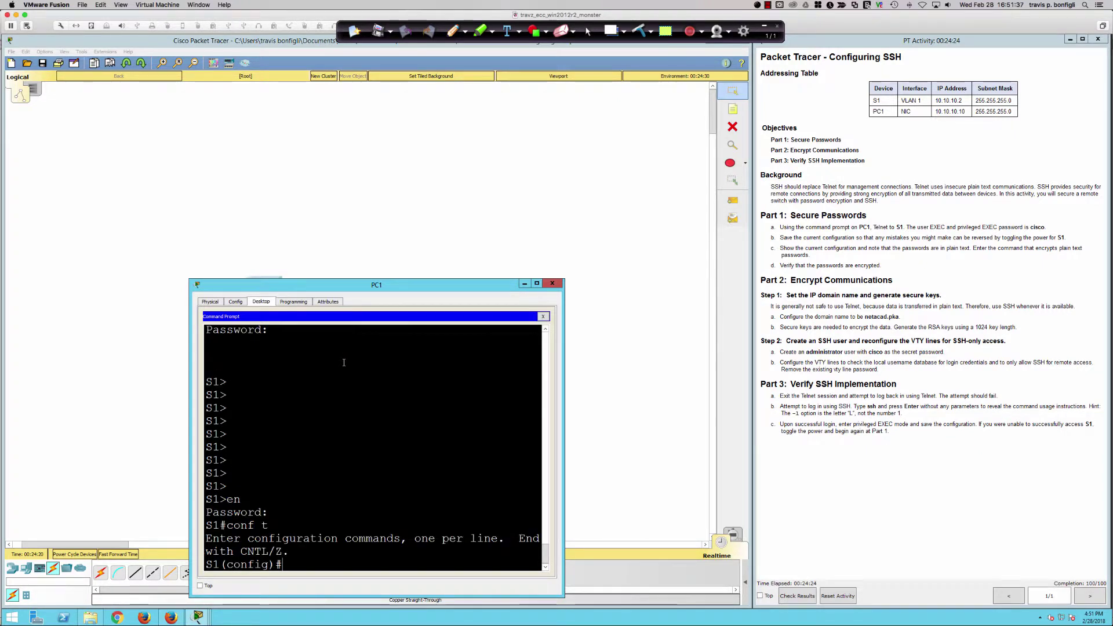
# - Set ip ssh version 2 and 3 SSH authentication retries
pyautogui.write('ip')
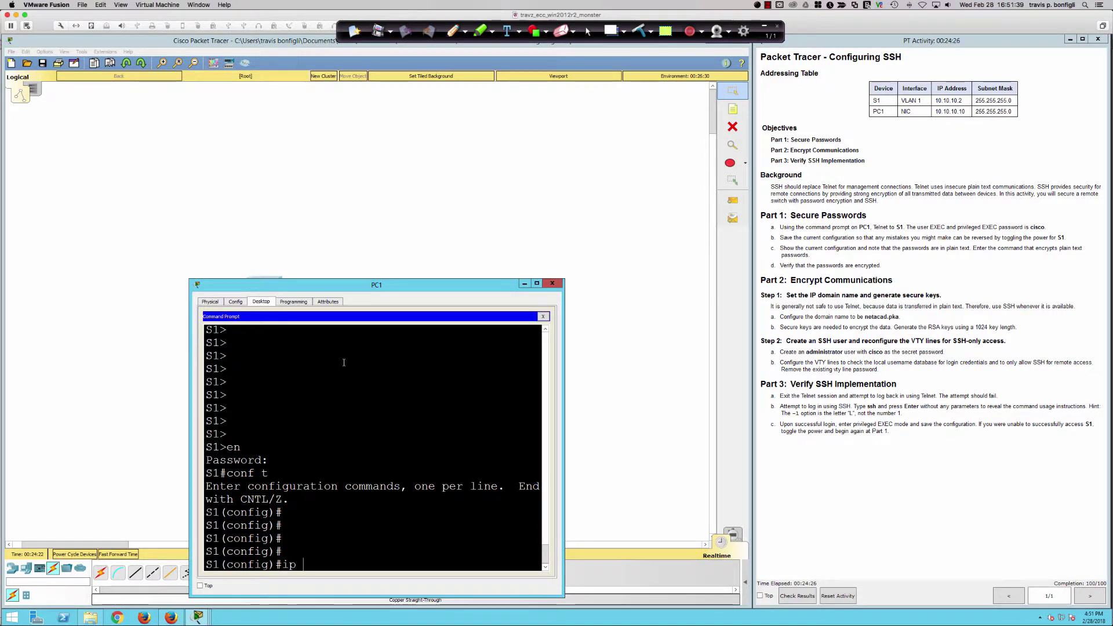
pyautogui.write(' ssh')
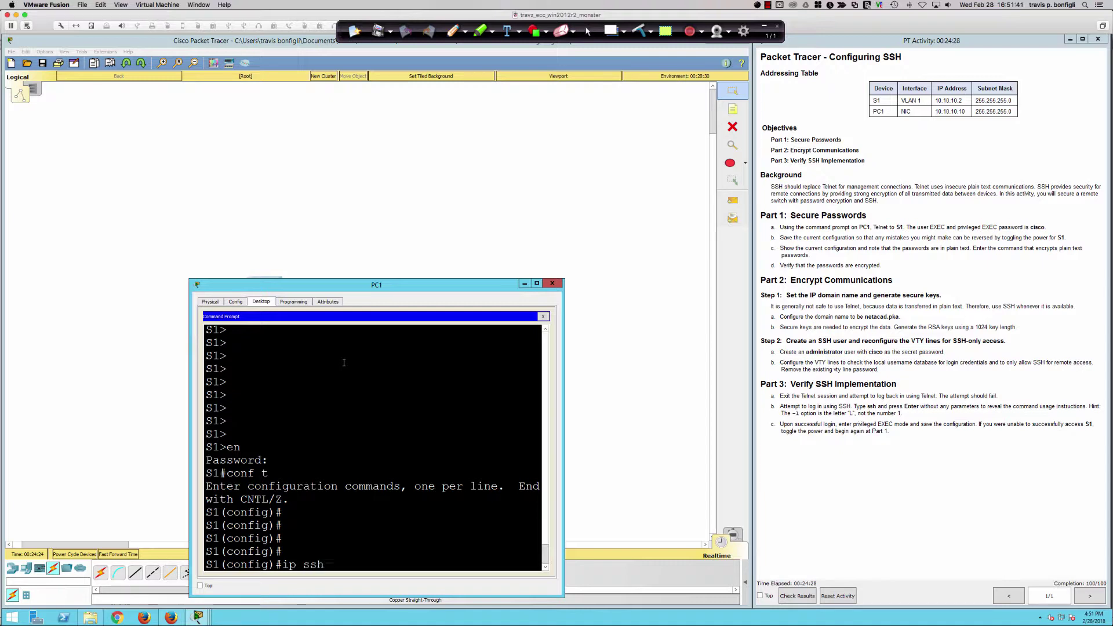
pyautogui.write(' ver 2')
pyautogui.press('Return')
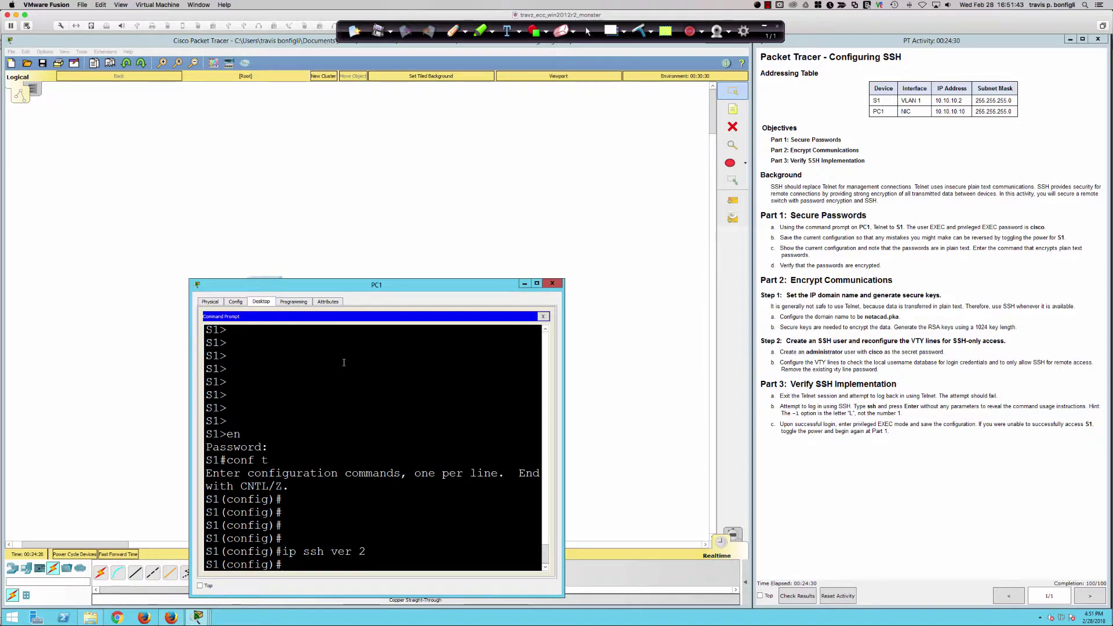
pyautogui.write('ip ssh ?')
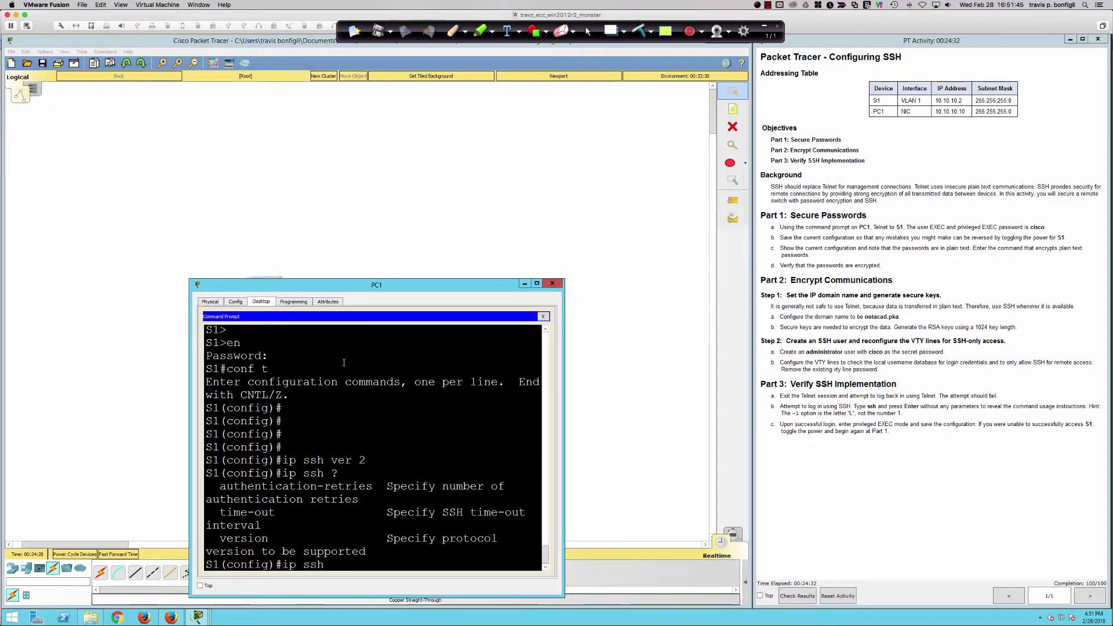
pyautogui.write('aut')
pyautogui.press('Tab')
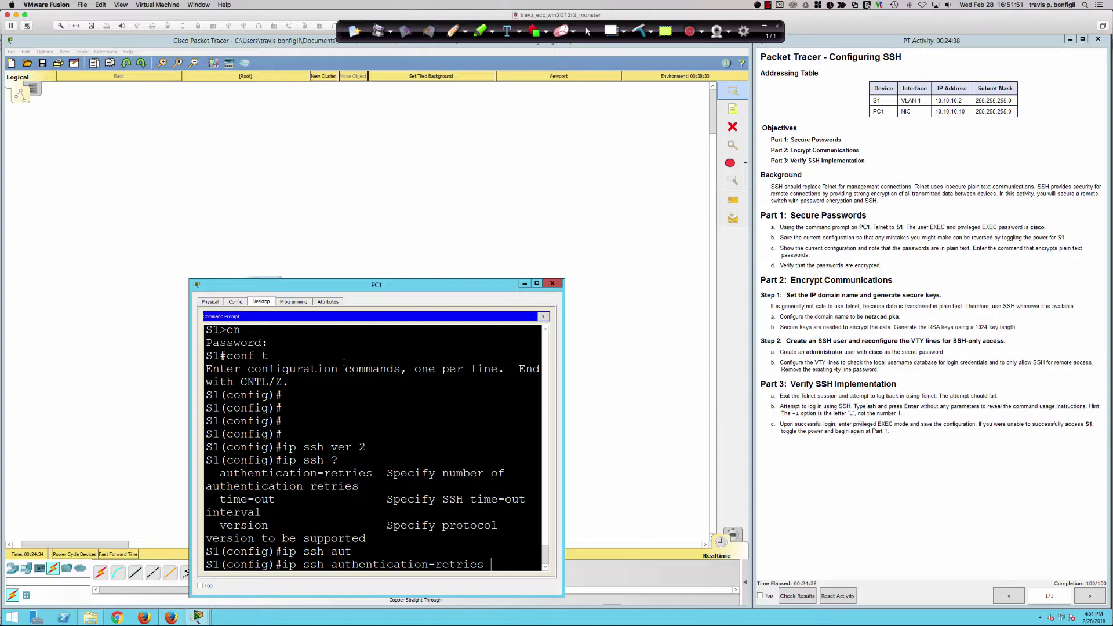
pyautogui.write('3')
pyautogui.press('Return')
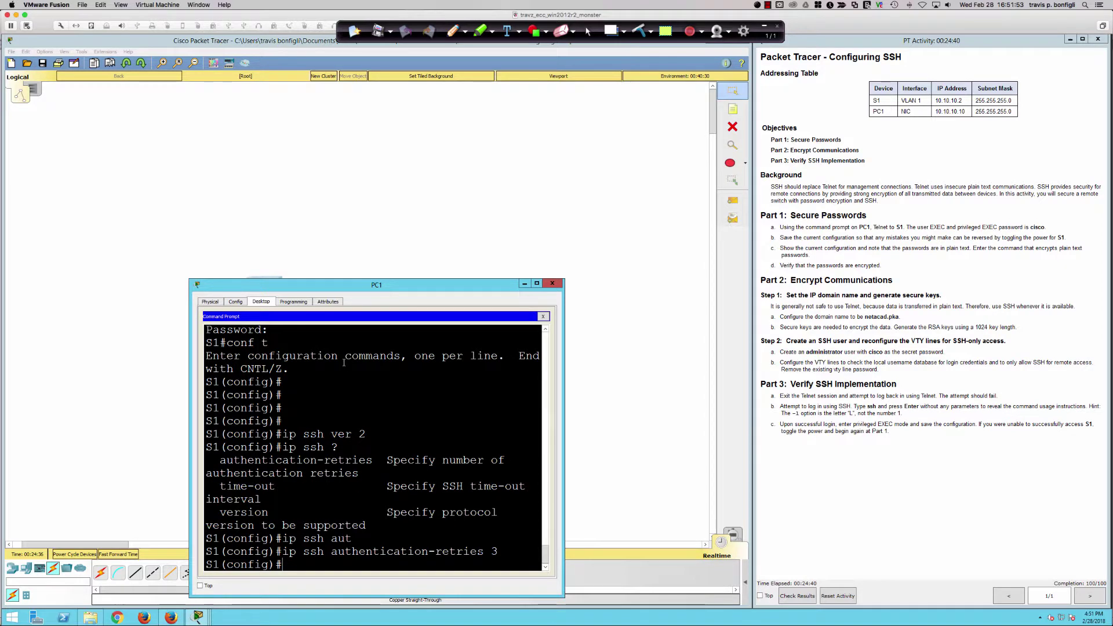
# - Set the SSH time-out to 45 seconds
pyautogui.write('ip sssh')
pyautogui.press('BackSpace')
pyautogui.press('BackSpace')
pyautogui.press('BackSpace')
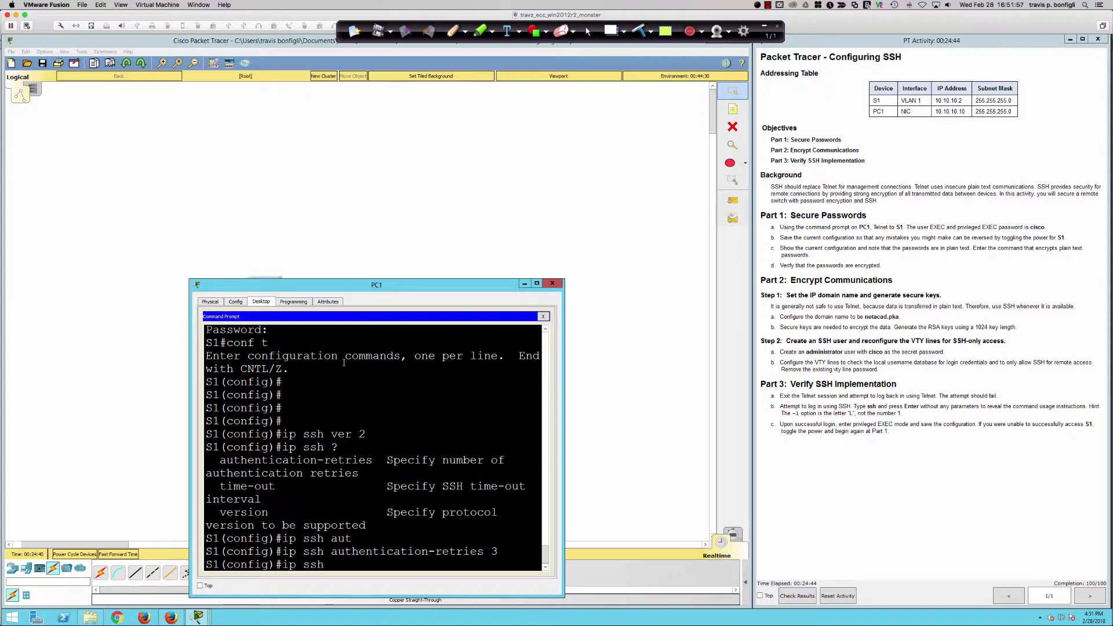
pyautogui.write('h tim')
pyautogui.press('Tab')
pyautogui.write('?')
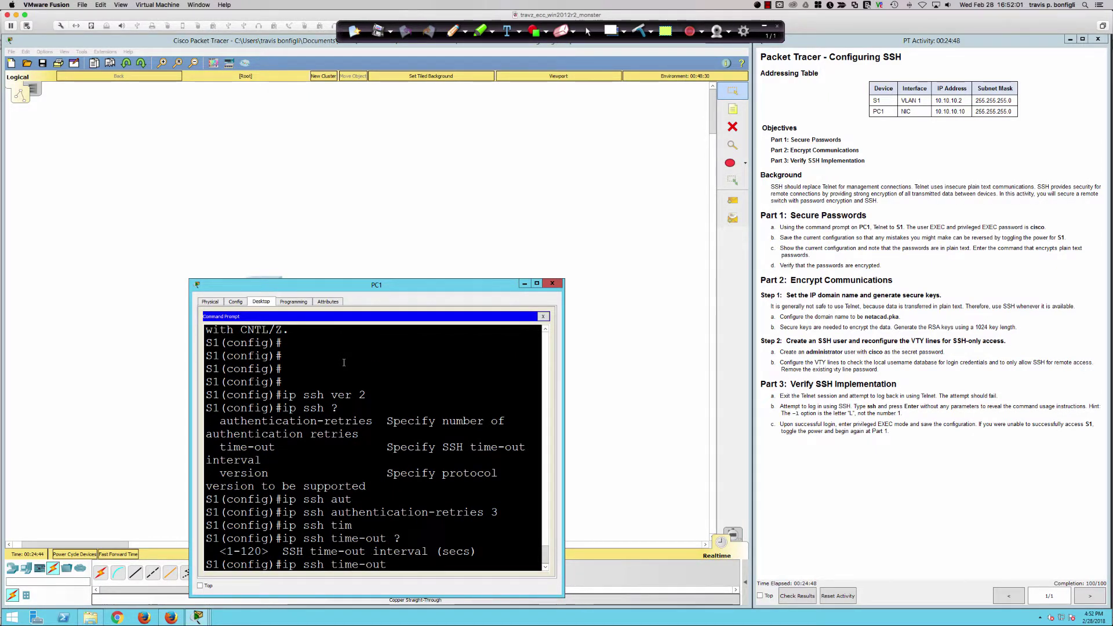
pyautogui.write('45')
pyautogui.press('Return')
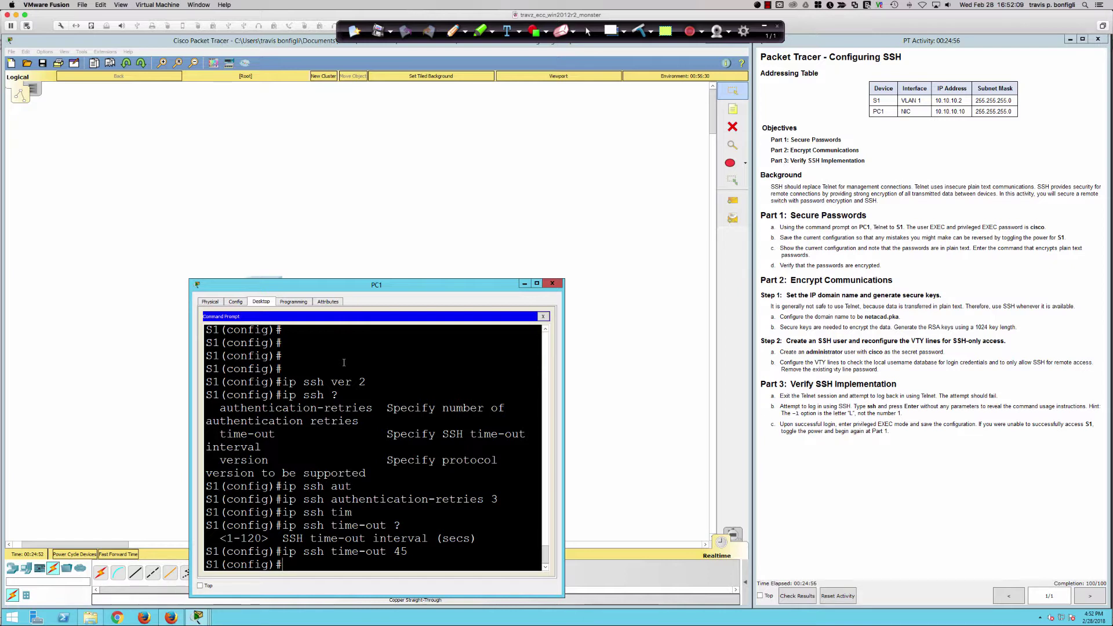
pyautogui.press('Return')
pyautogui.press('Return')
pyautogui.press('Return')
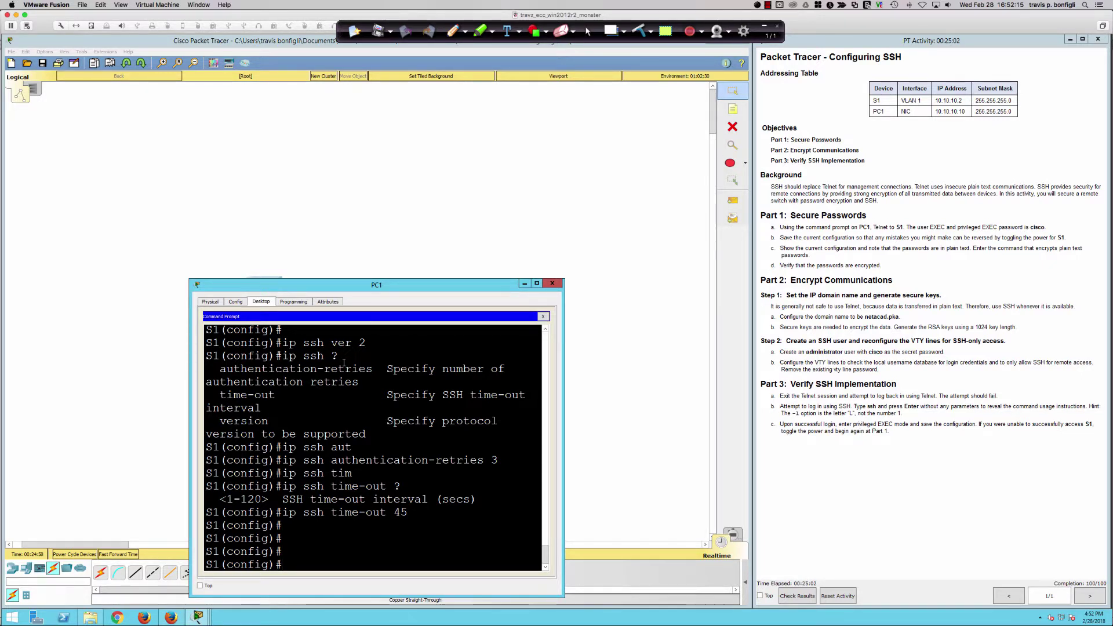
# - Display S1's running config with do sh run and highlight the ip ssh lines
pyautogui.write('do sh run')
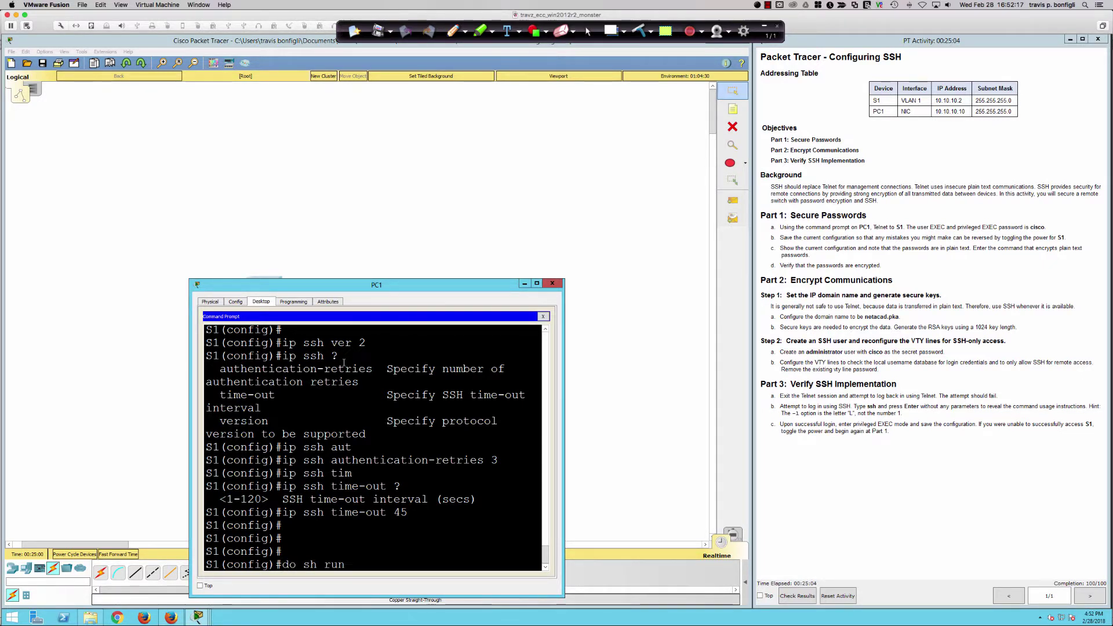
pyautogui.press('Return')
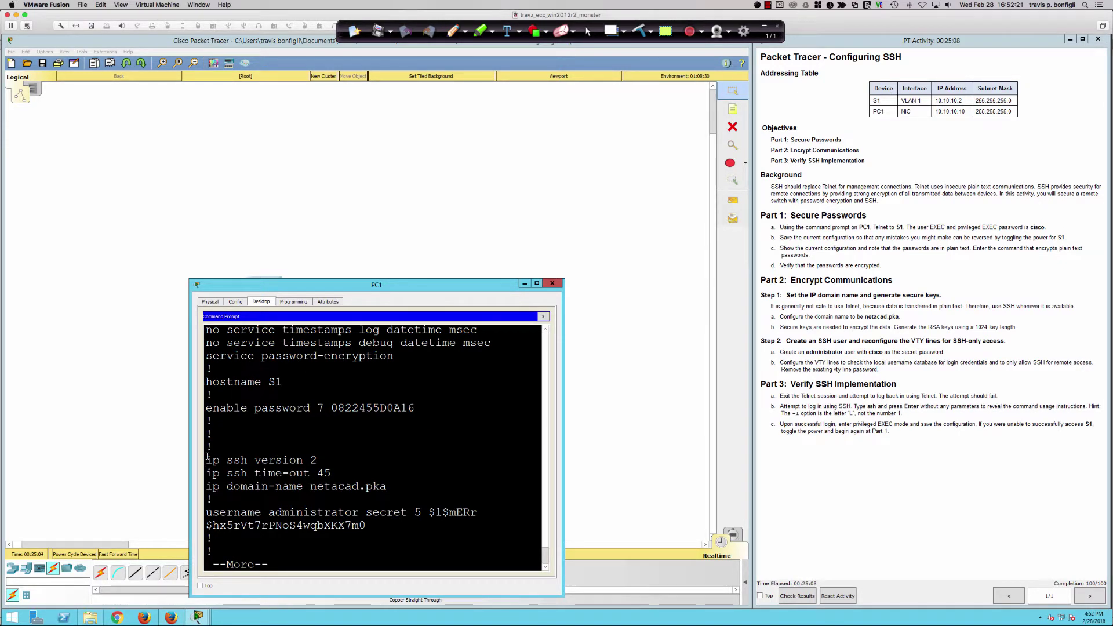
pyautogui.moveTo(205, 459)
pyautogui.mouseDown()
pyautogui.moveTo(370, 473)
pyautogui.moveTo(387, 487)
pyautogui.moveTo(224, 473)
pyautogui.moveTo(205, 459)
pyautogui.mouseUp()
pyautogui.click(359, 477)
pyautogui.doubleClick(212, 460)
# - Page to the end of the listing, review the ip ssh lines, and return to the prompt
pyautogui.press('space')
pyautogui.press('space')
pyautogui.press('space')
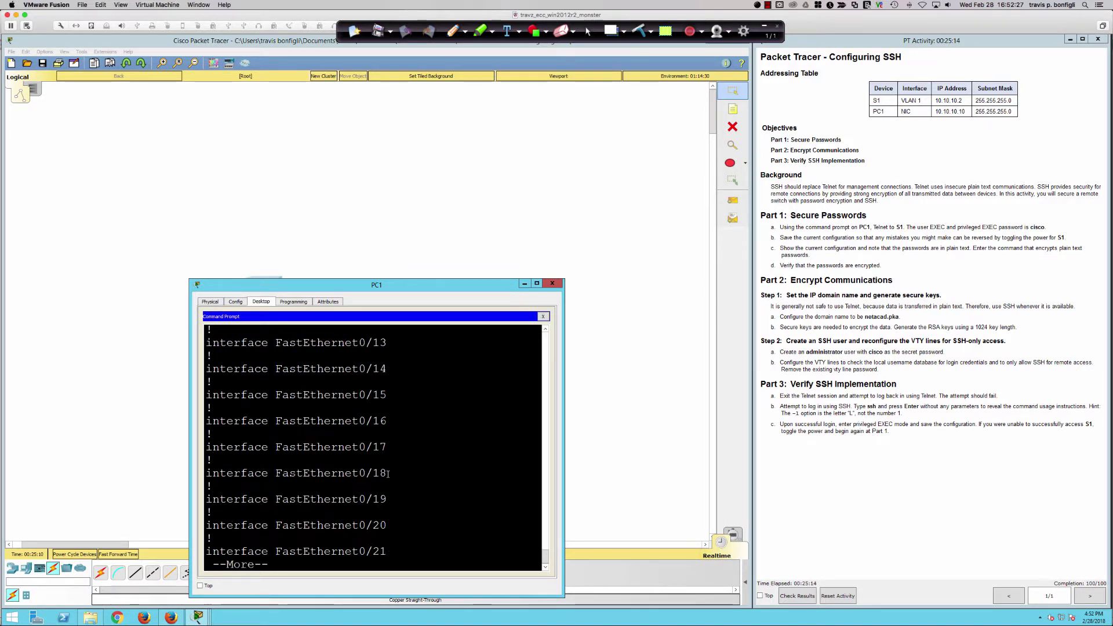
pyautogui.press('space')
pyautogui.scroll(4, 357, 491)
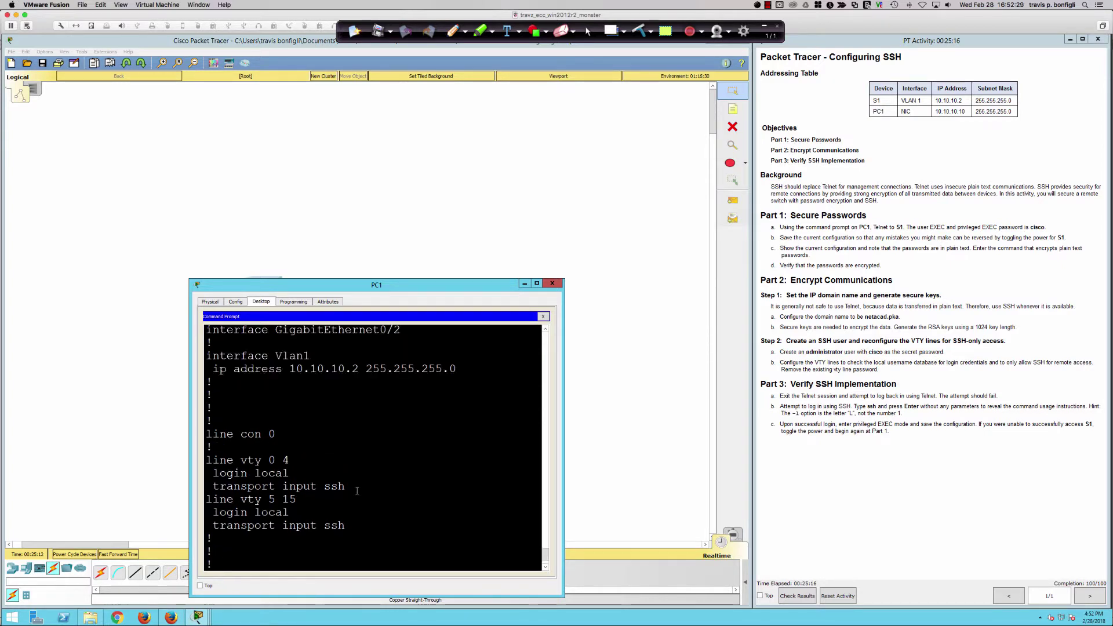
pyautogui.scroll(15, 357, 491)
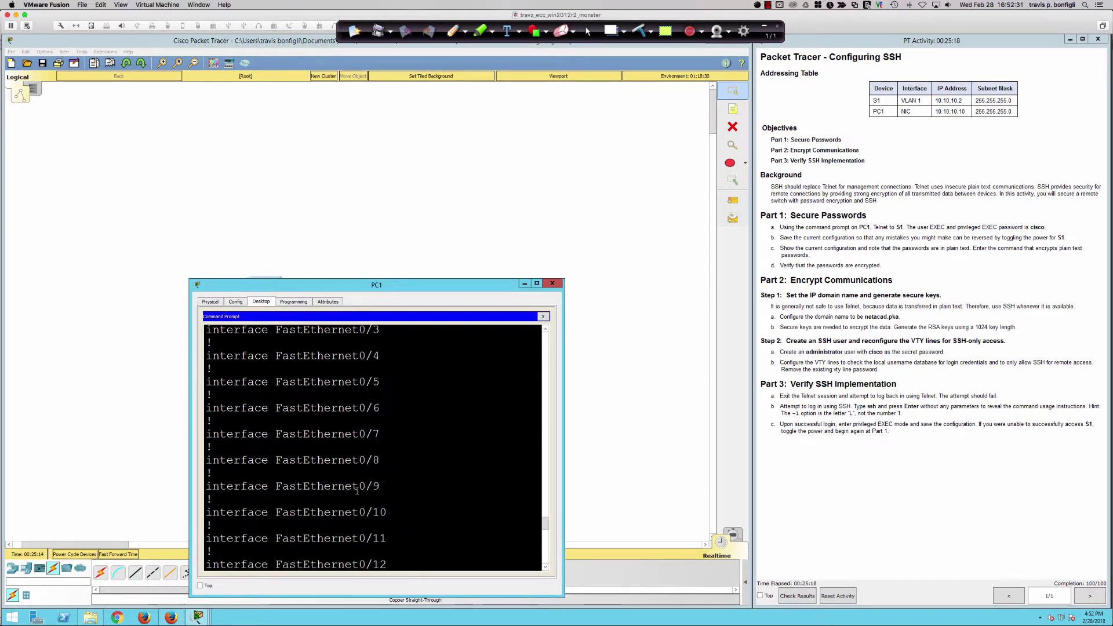
pyautogui.scroll(7, 357, 491)
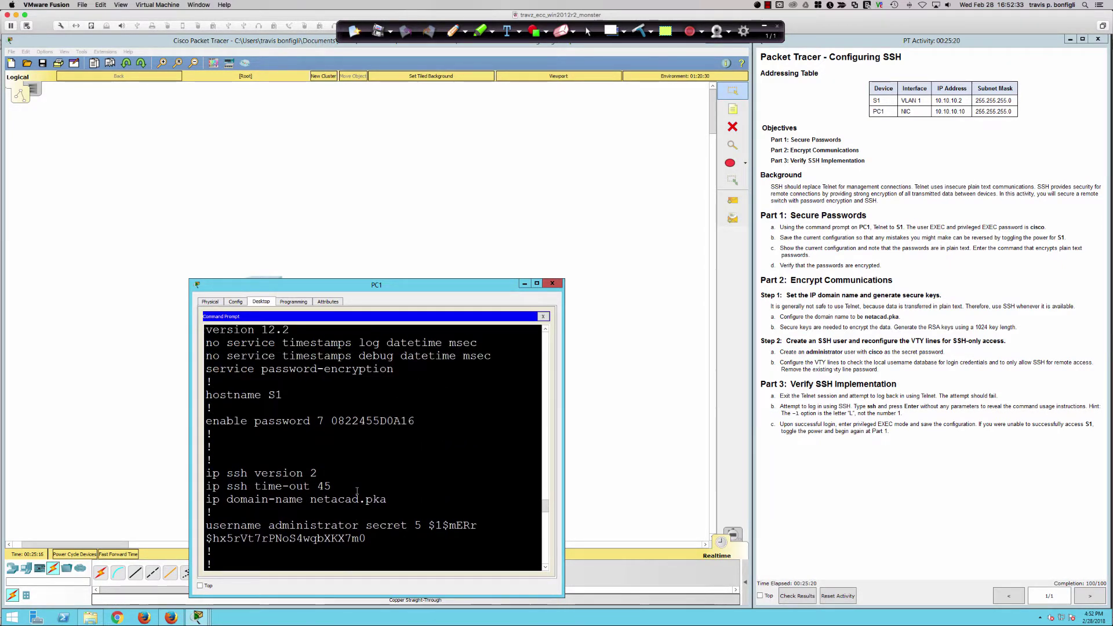
pyautogui.scroll(1, 357, 491)
pyautogui.scroll(-1, 357, 491)
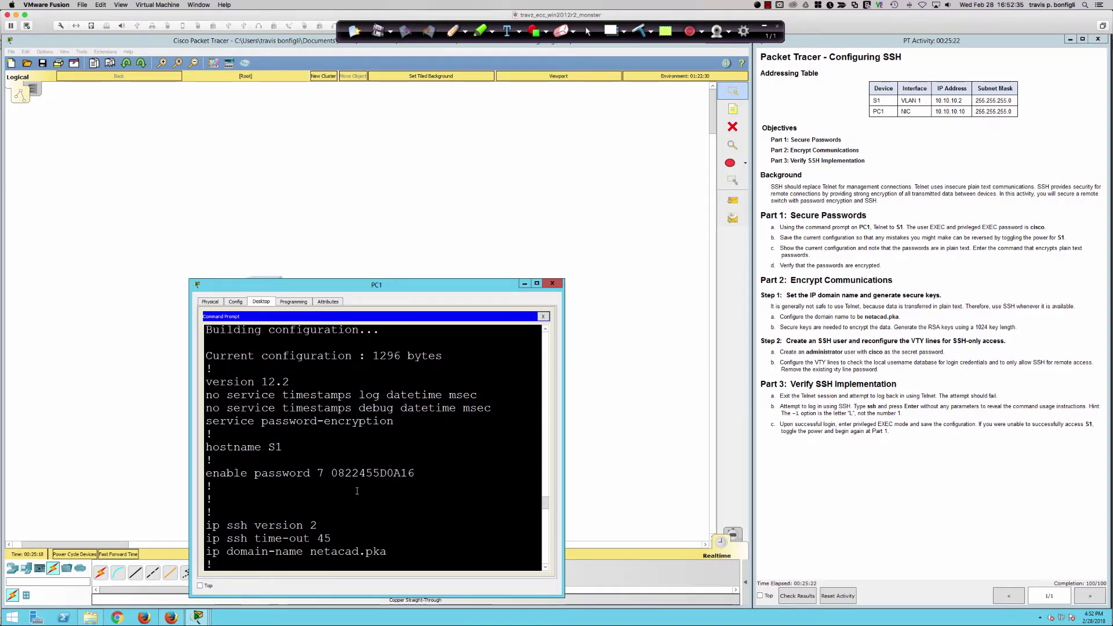
pyautogui.click(373, 494)
pyautogui.press('Return')
pyautogui.press('Return')
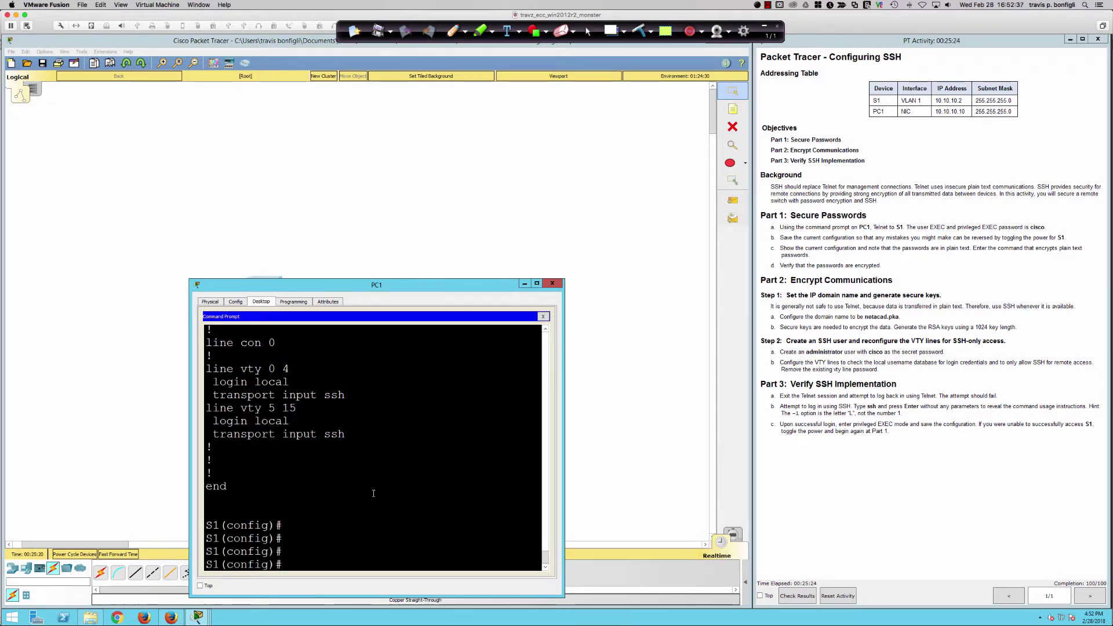
# - Set ip ssh authentication-retries to 5 after the value 7 is rejected
pyautogui.write('ip ssh max')
pyautogui.press('Tab')
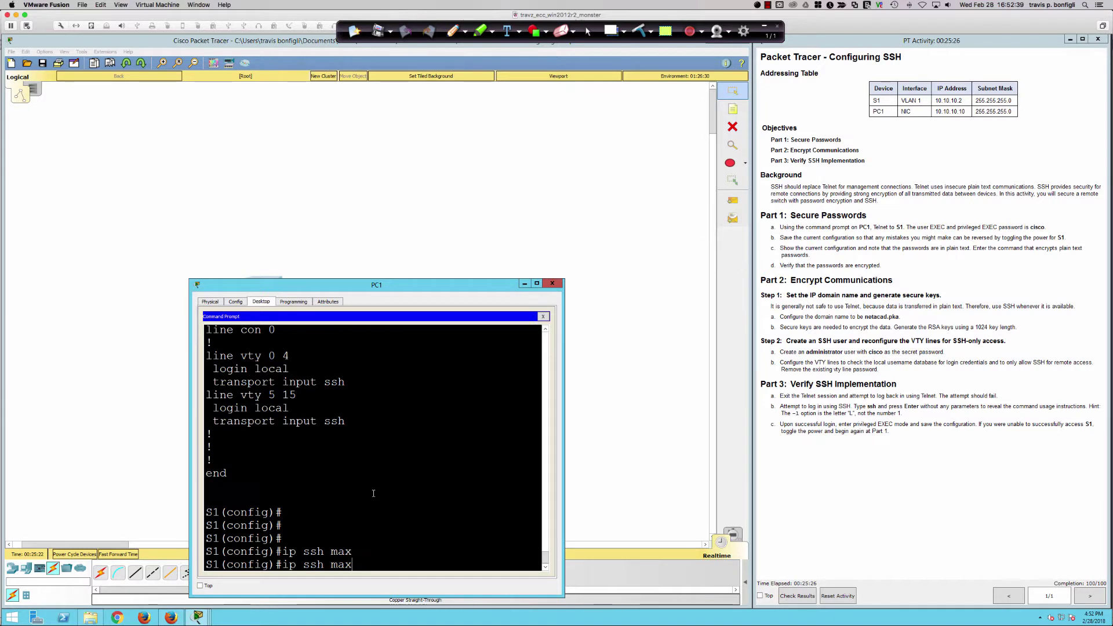
pyautogui.press('BackSpace')
pyautogui.press('BackSpace')
pyautogui.press('BackSpace')
pyautogui.write('at')
pyautogui.press('Tab')
pyautogui.press('BackSpace')
pyautogui.write('?')
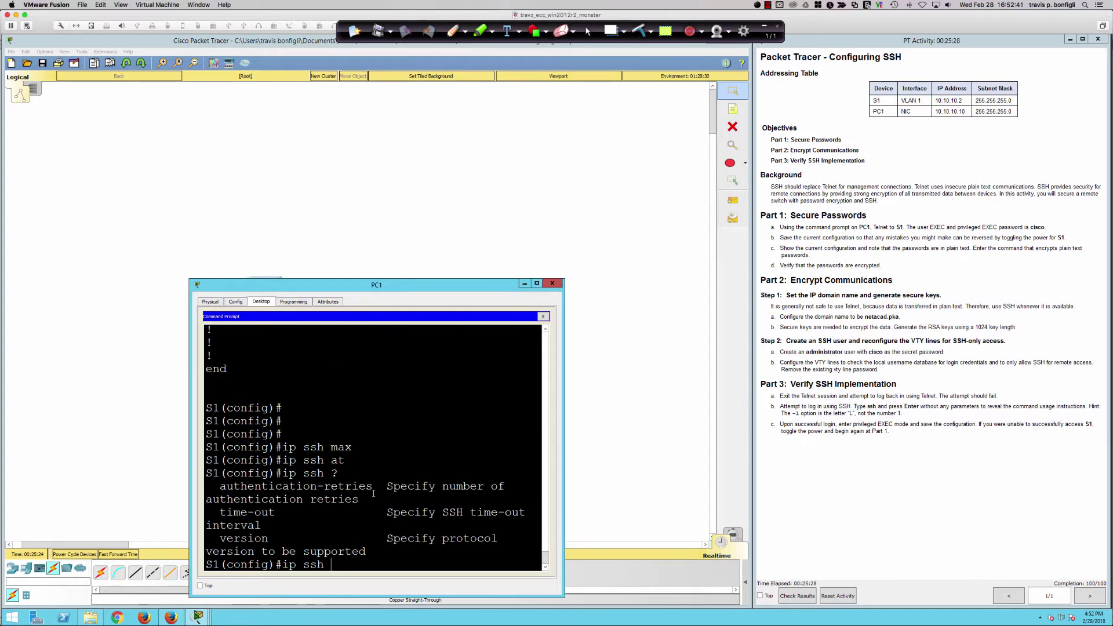
pyautogui.write('aut')
pyautogui.press('Tab')
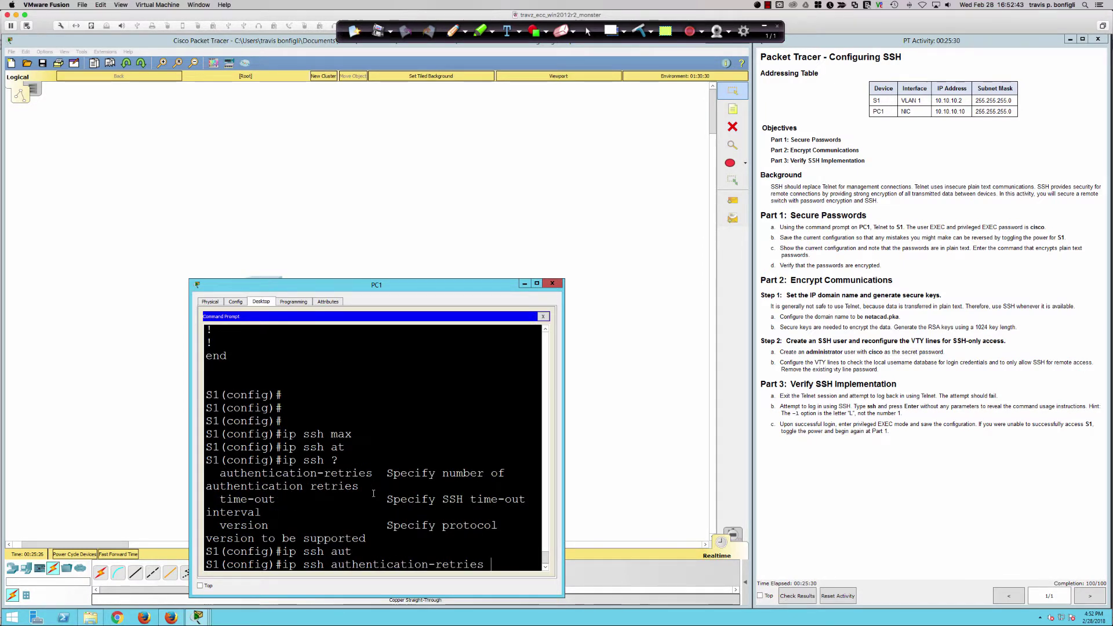
pyautogui.write('7')
pyautogui.press('Return')
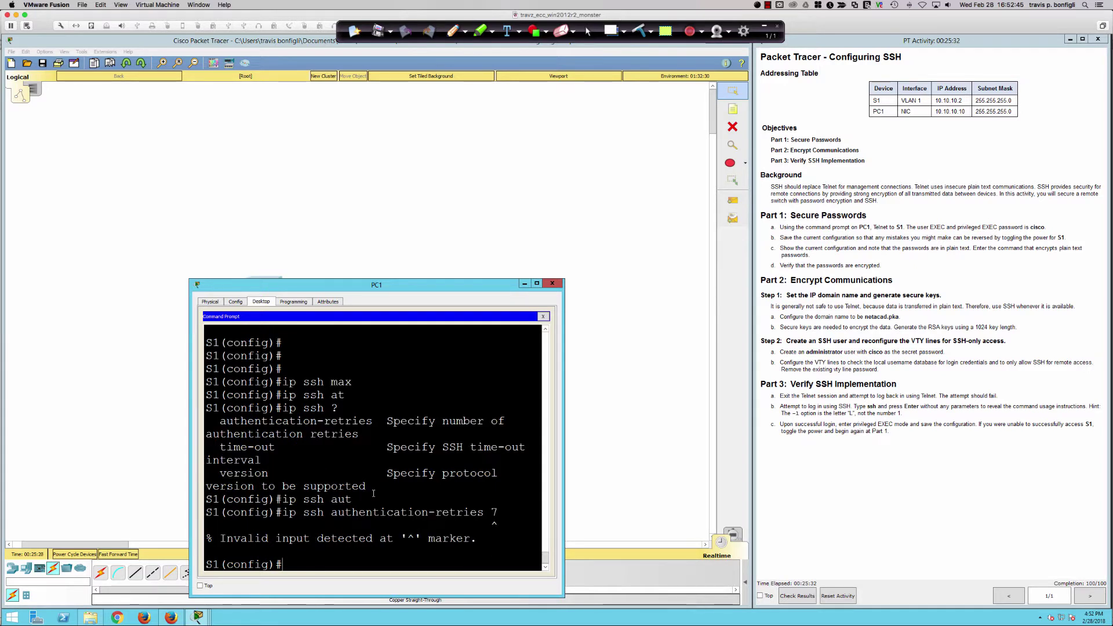
pyautogui.write('?')
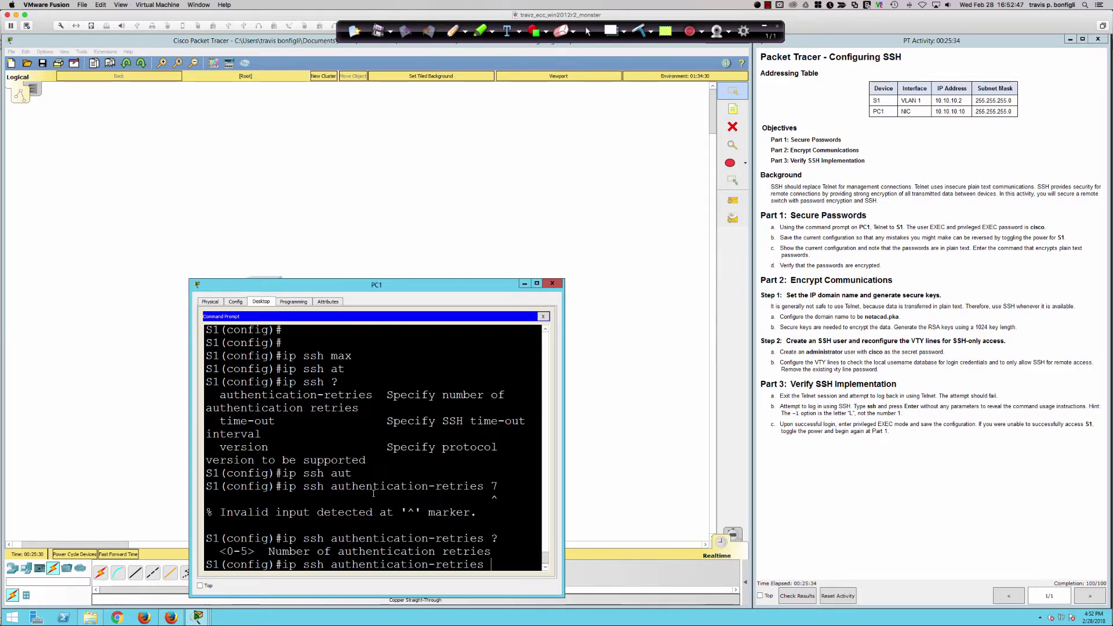
pyautogui.write('5')
pyautogui.press('Return')
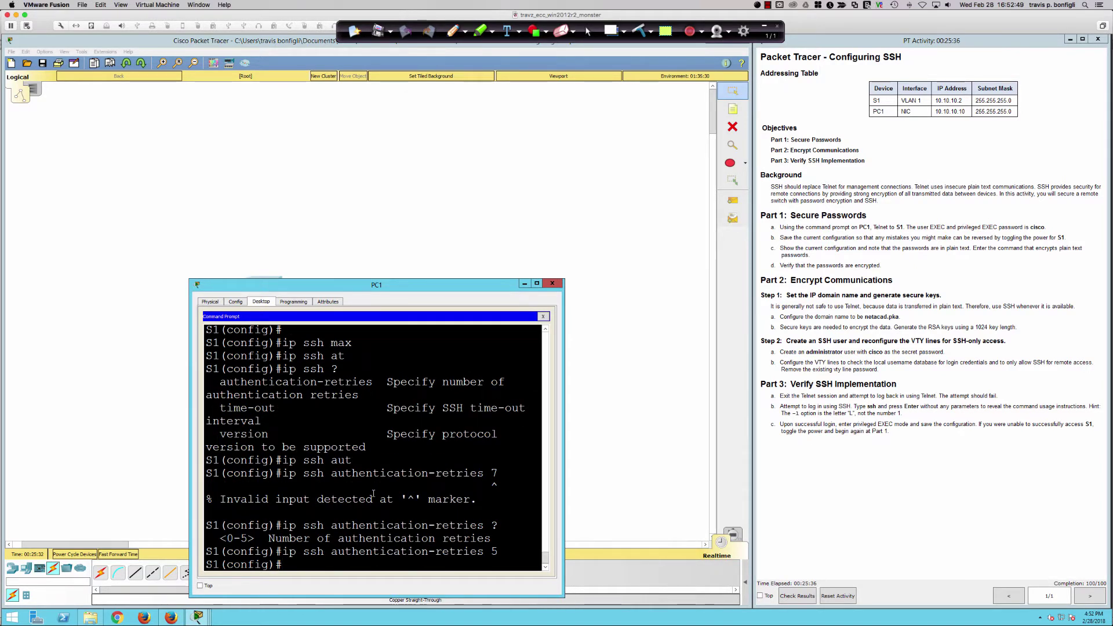
# - Rerun do sh run and highlight the authentication-retries 5 and domain-name lines
pyautogui.write('do sh run')
pyautogui.press('Return')
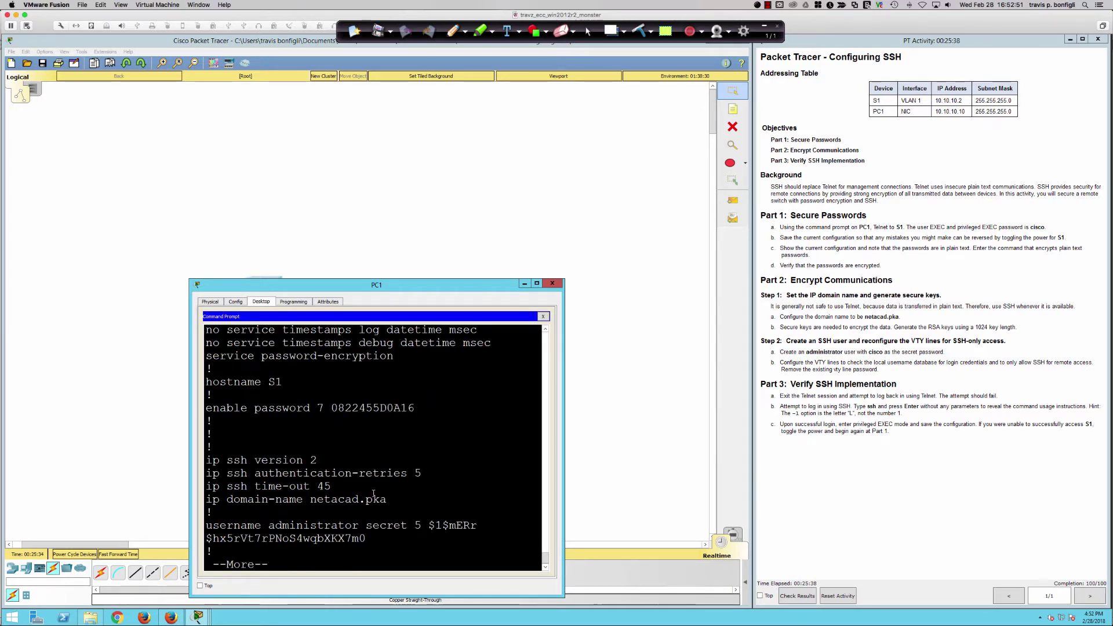
pyautogui.press('Return')
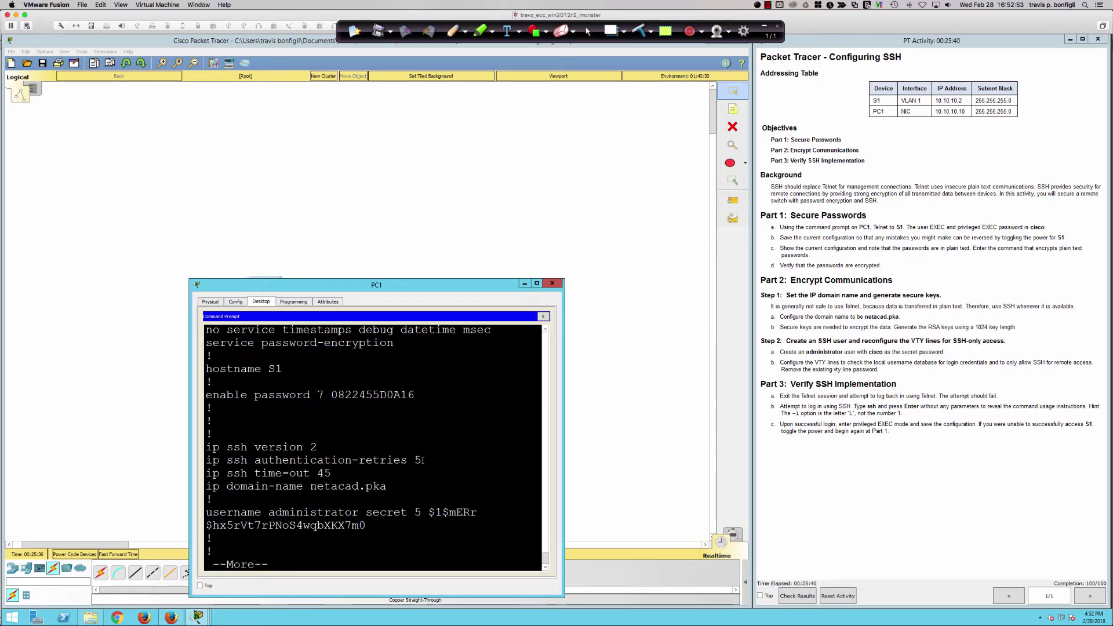
pyautogui.moveTo(423, 461); pyautogui.dragTo(206, 461)
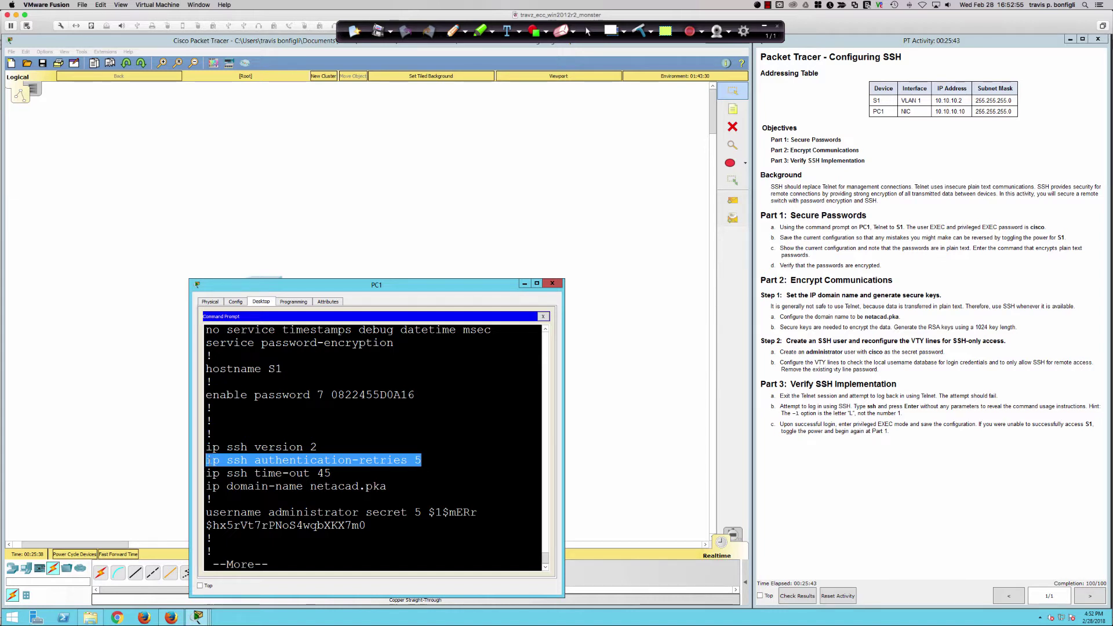
pyautogui.click(423, 482)
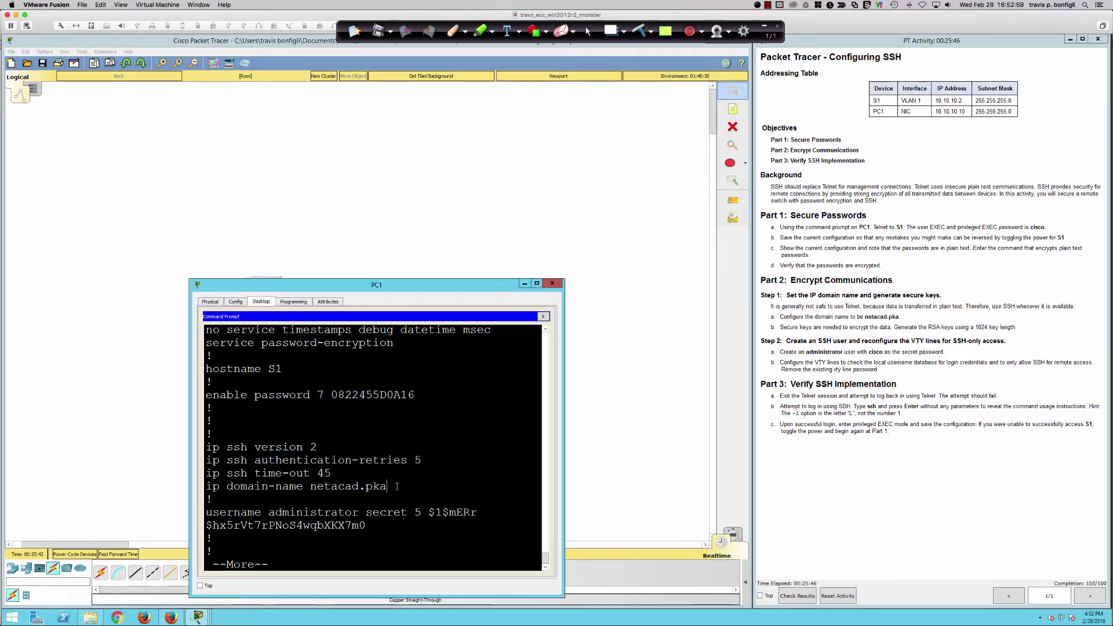
pyautogui.moveTo(397, 486); pyautogui.dragTo(206, 447)
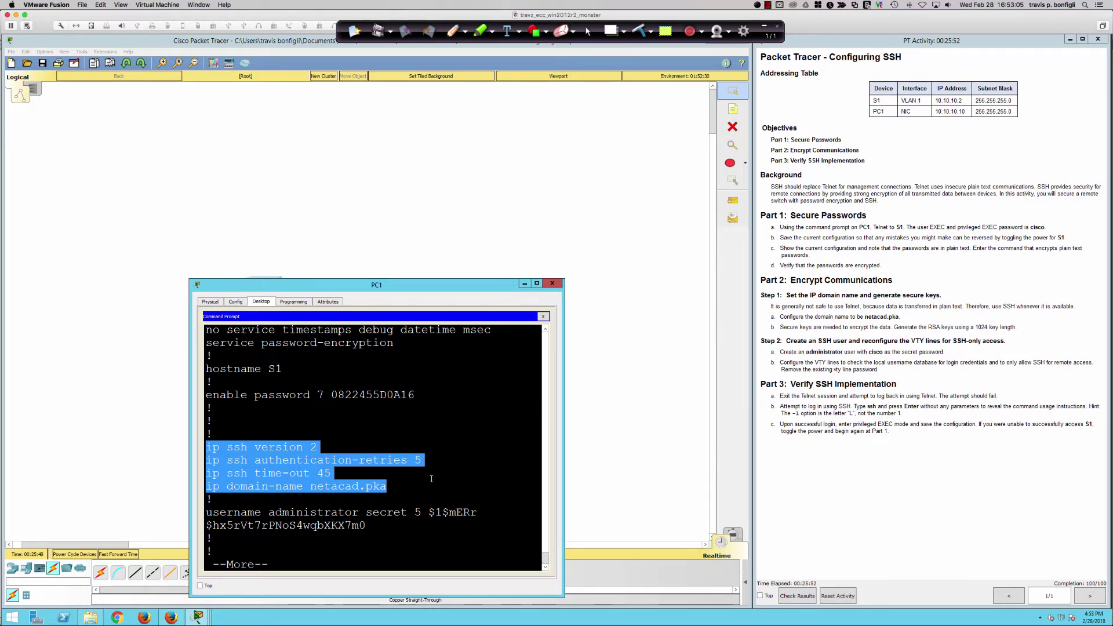
# - Switch to Microsoft PowerPoint showing the full-screen Cisco title slide
pyautogui.press('super+Tab')
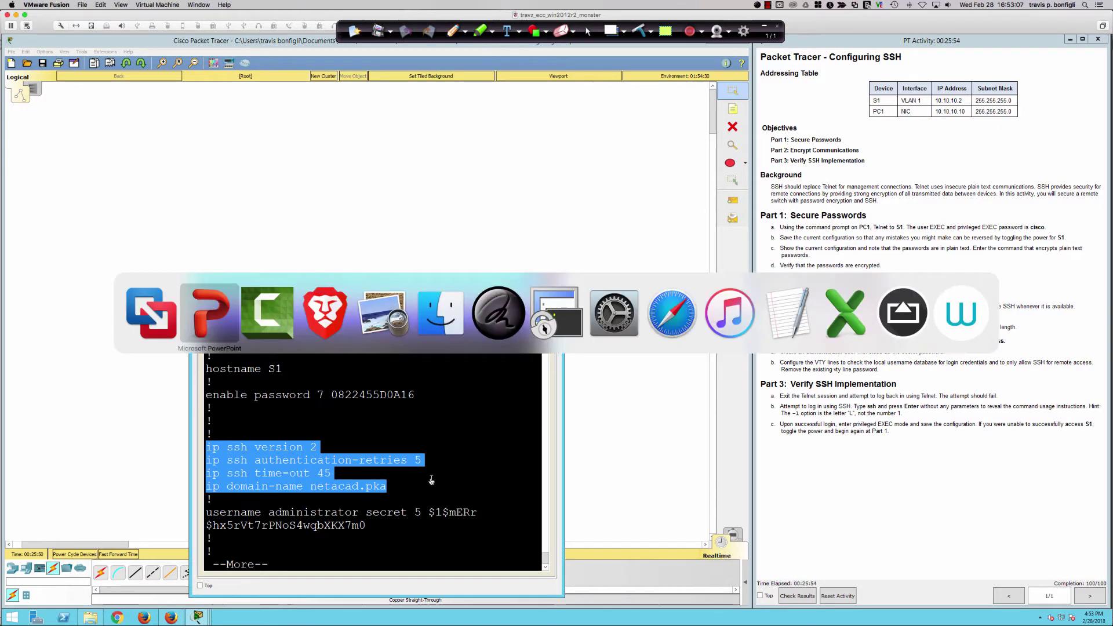